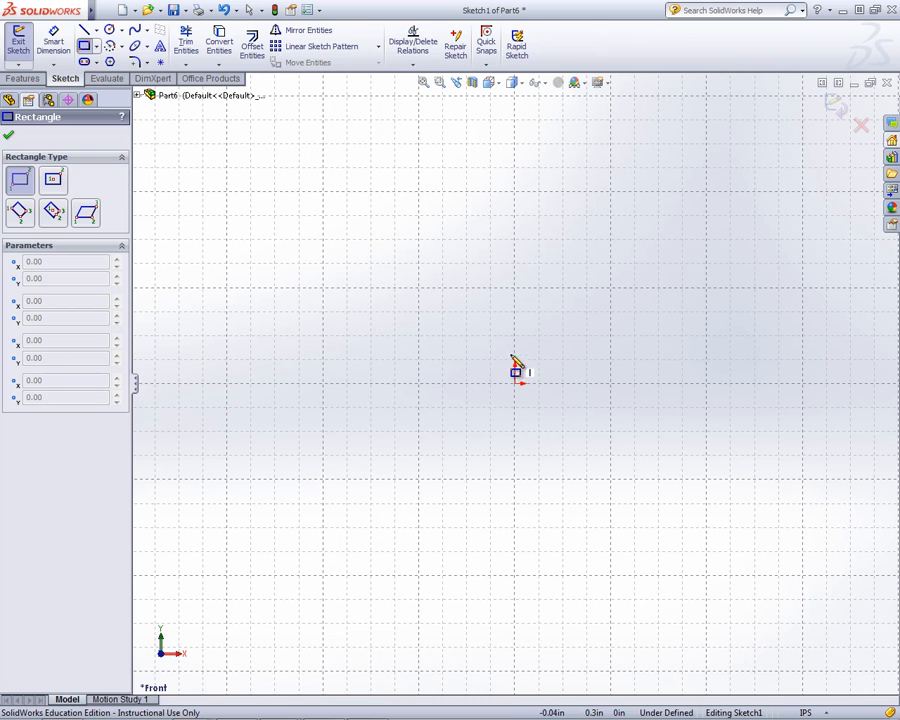
Sketch a corner rectangle from the origin, about 3.09 in wide and 1.62 in high, and exit the sketch.
{"action": "left_click", "coordinate": [516, 384]}
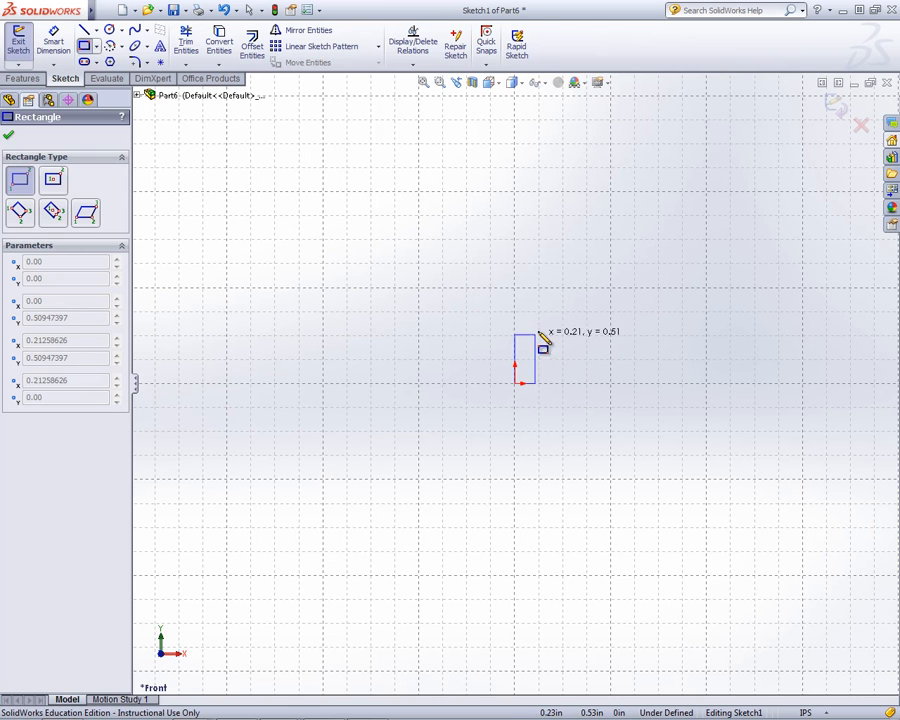
{"action": "left_click", "coordinate": [811, 229]}
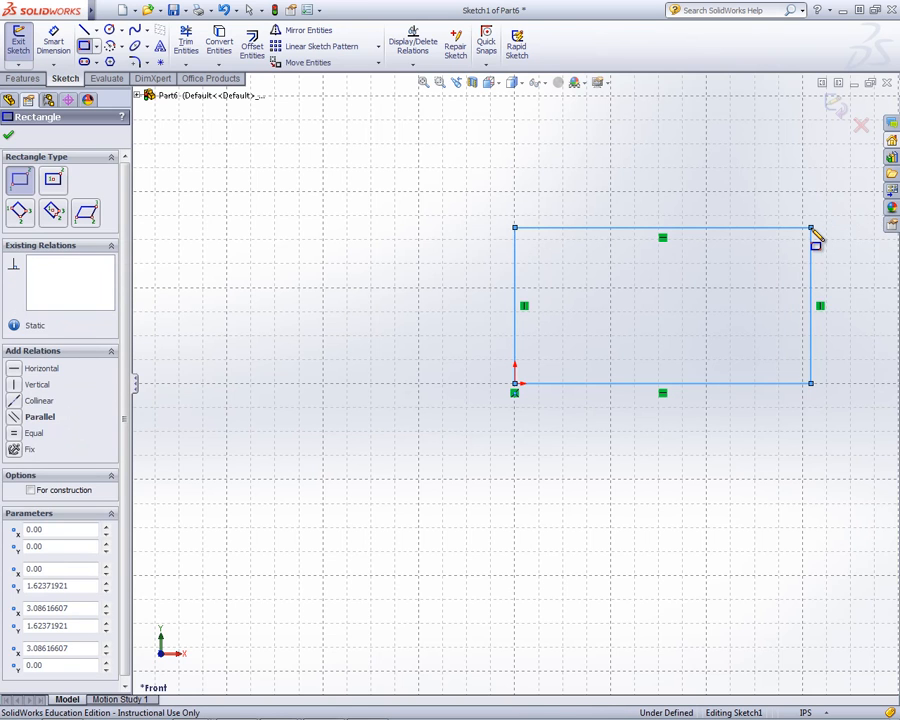
{"action": "right_click", "coordinate": [813, 232]}
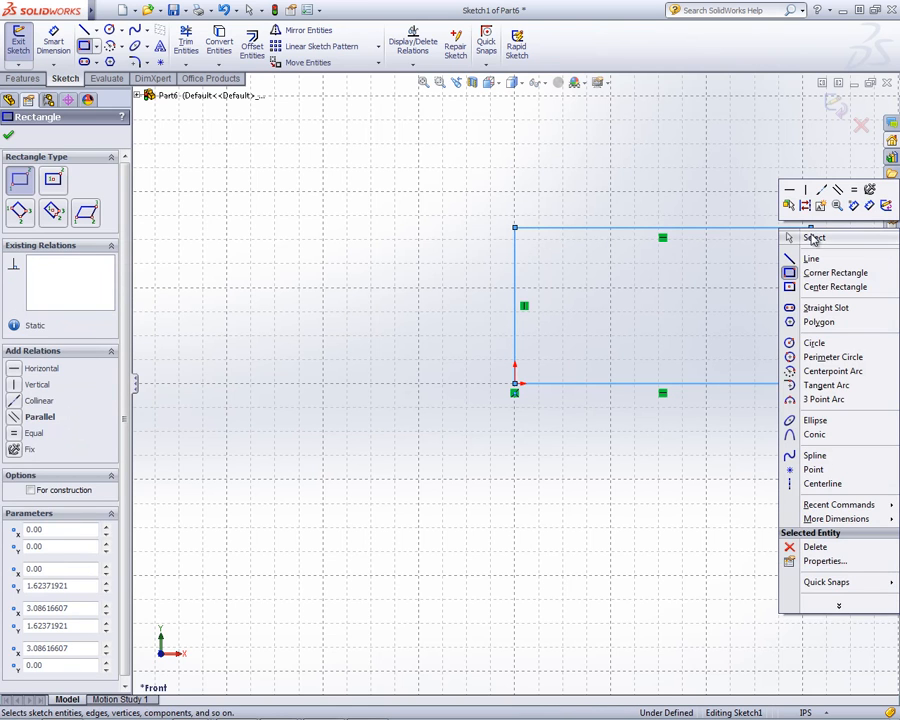
{"action": "left_click", "coordinate": [813, 238]}
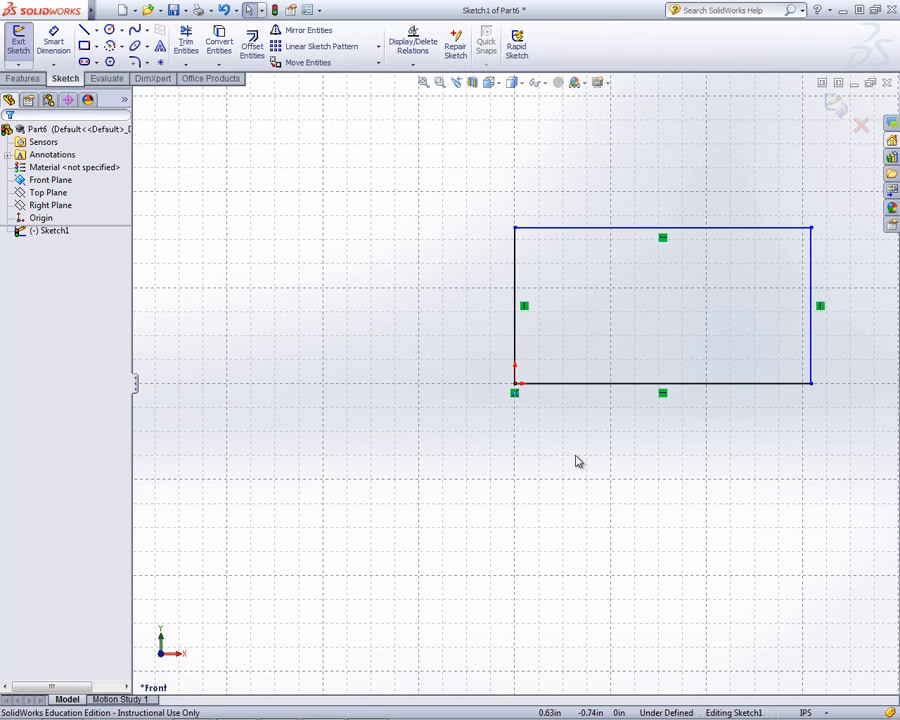
{"action": "right_click", "coordinate": [479, 249]}
{"action": "left_click", "coordinate": [584, 195]}
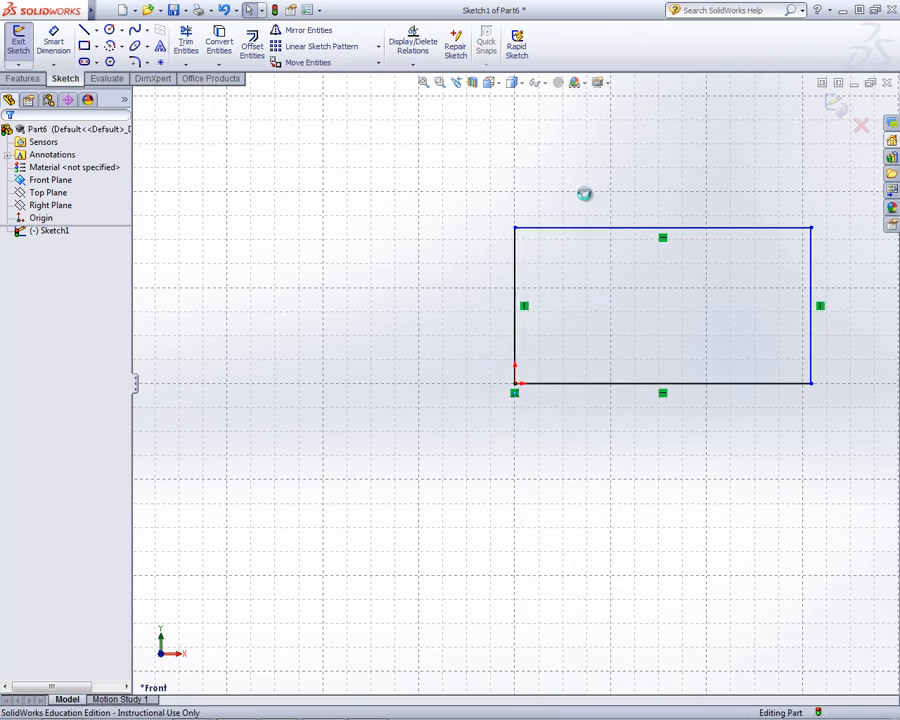
Extrude the rectangle sketch as a blind boss 0.001 in deep.
{"action": "left_click", "coordinate": [24, 78]}
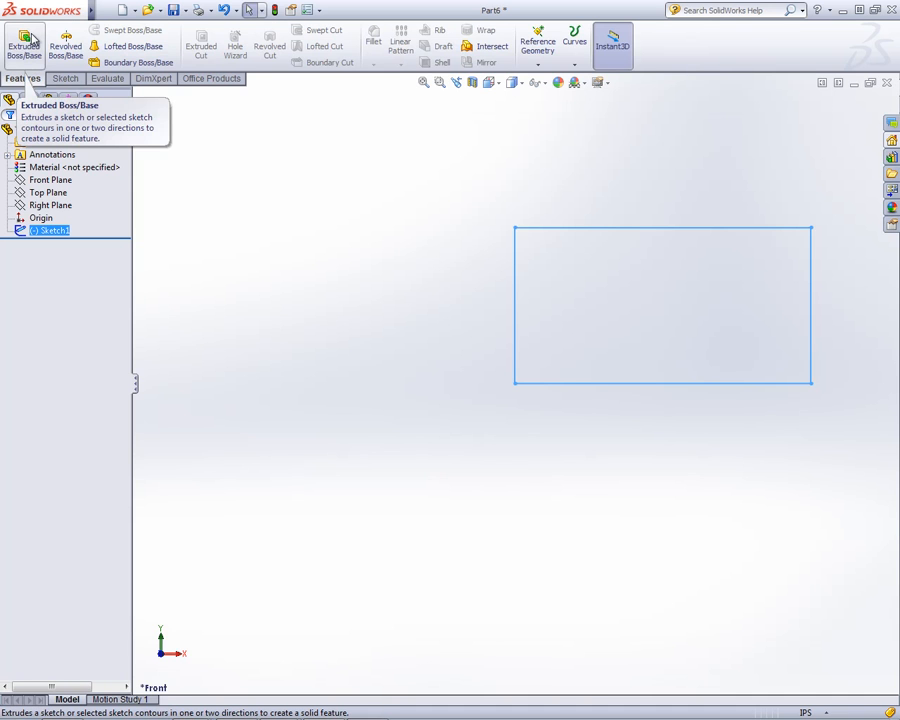
{"action": "left_click", "coordinate": [24, 42]}
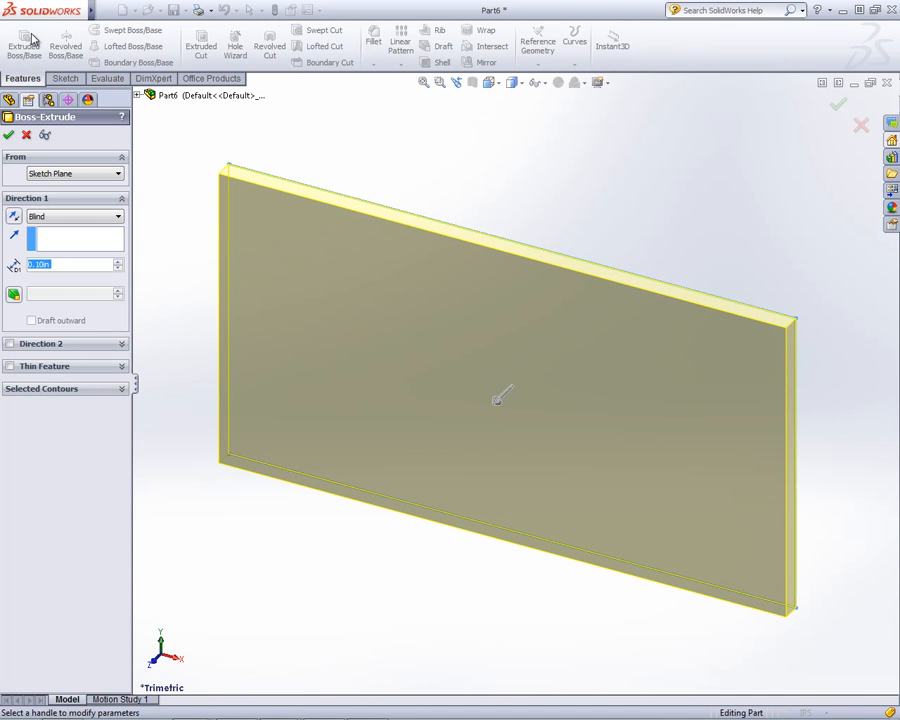
{"action": "type", "text": ".001"}
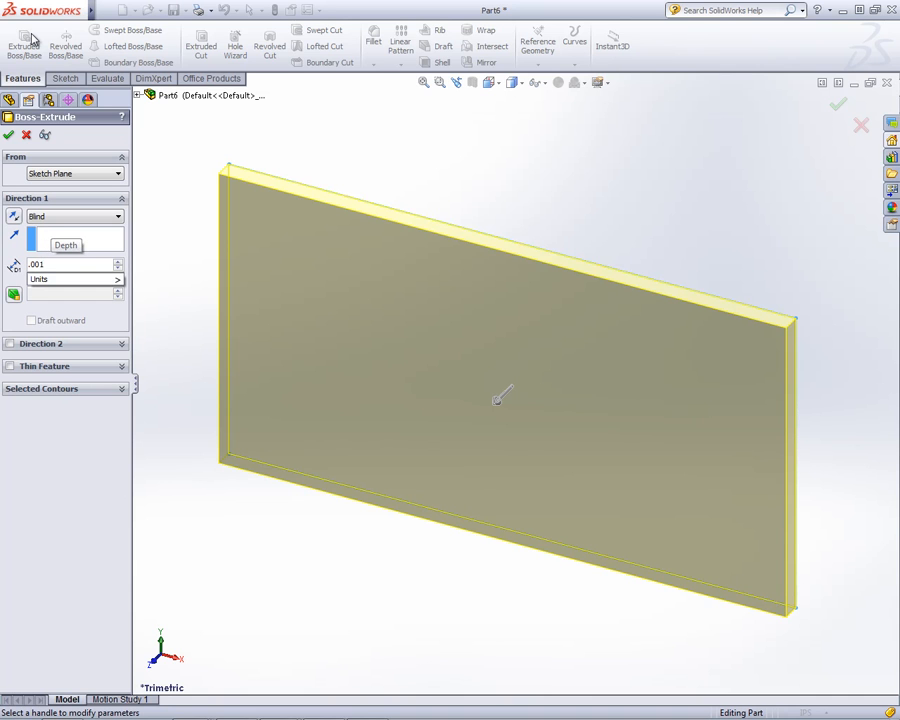
{"action": "key", "text": "Return"}
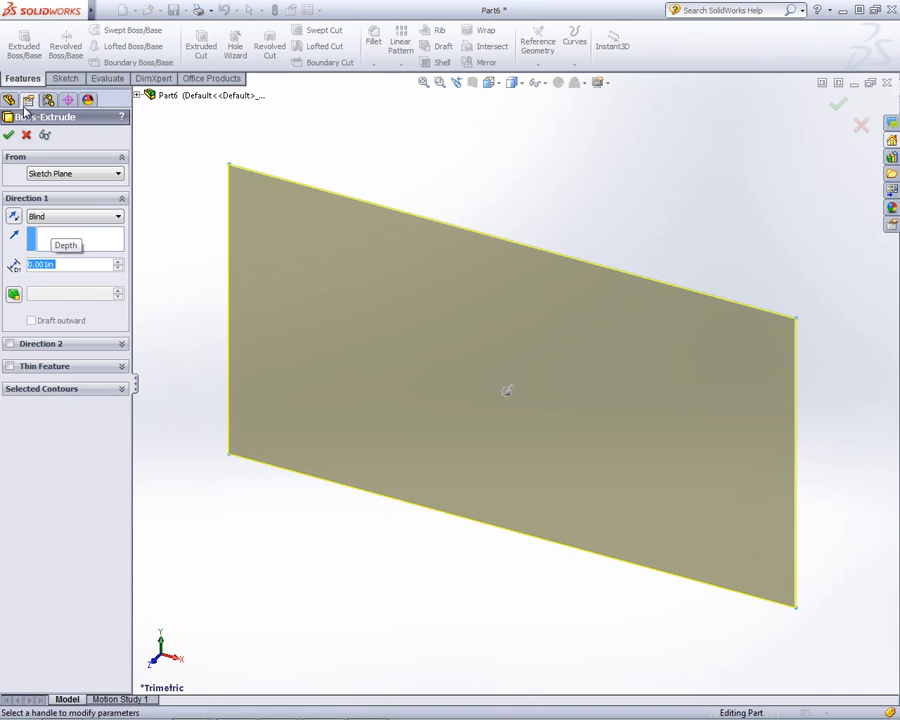
{"action": "left_click", "coordinate": [9, 136]}
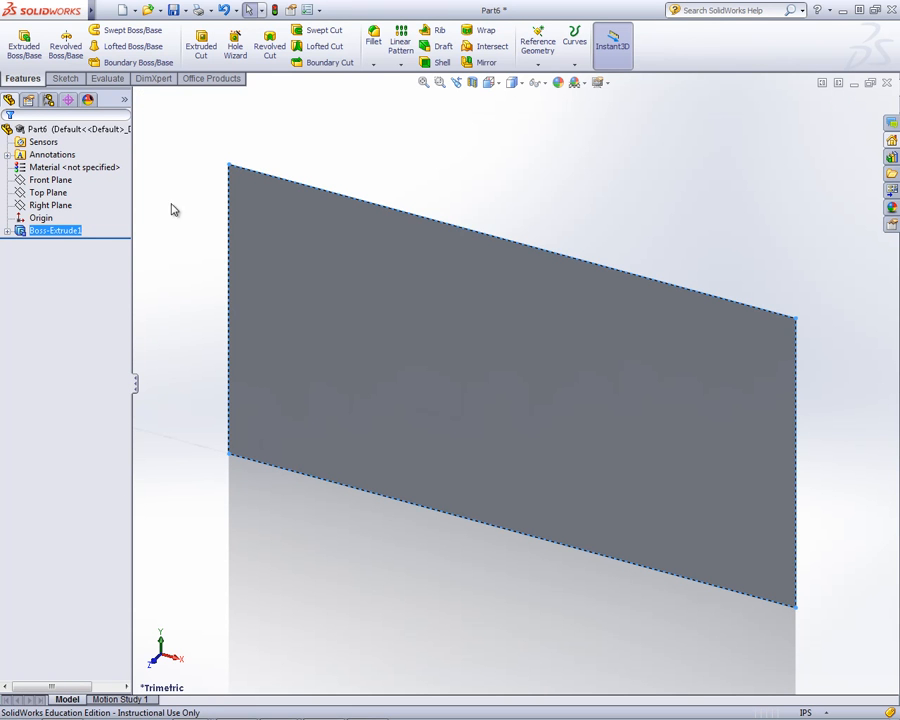
Create a reference plane offset 1.00 in from the front face of the thin plate.
{"action": "left_click", "coordinate": [537, 68]}
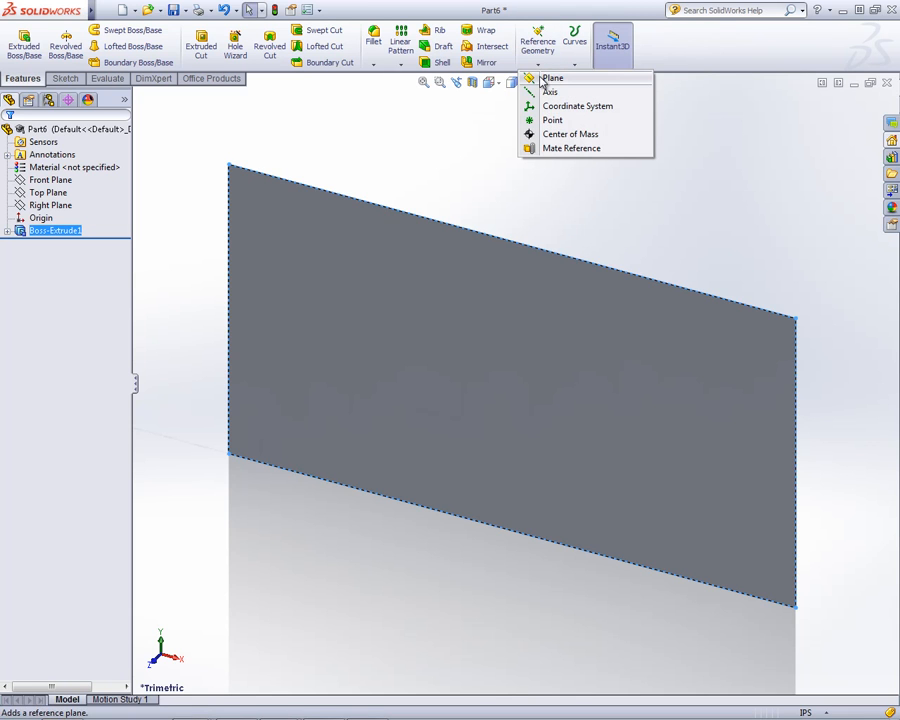
{"action": "left_click", "coordinate": [550, 78]}
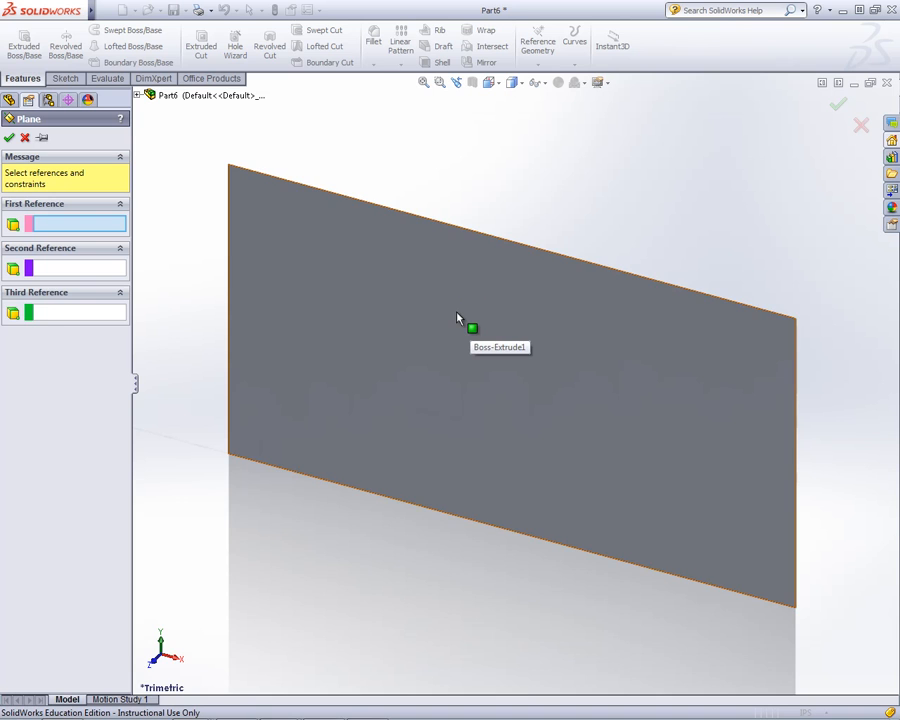
{"action": "left_click", "coordinate": [457, 318]}
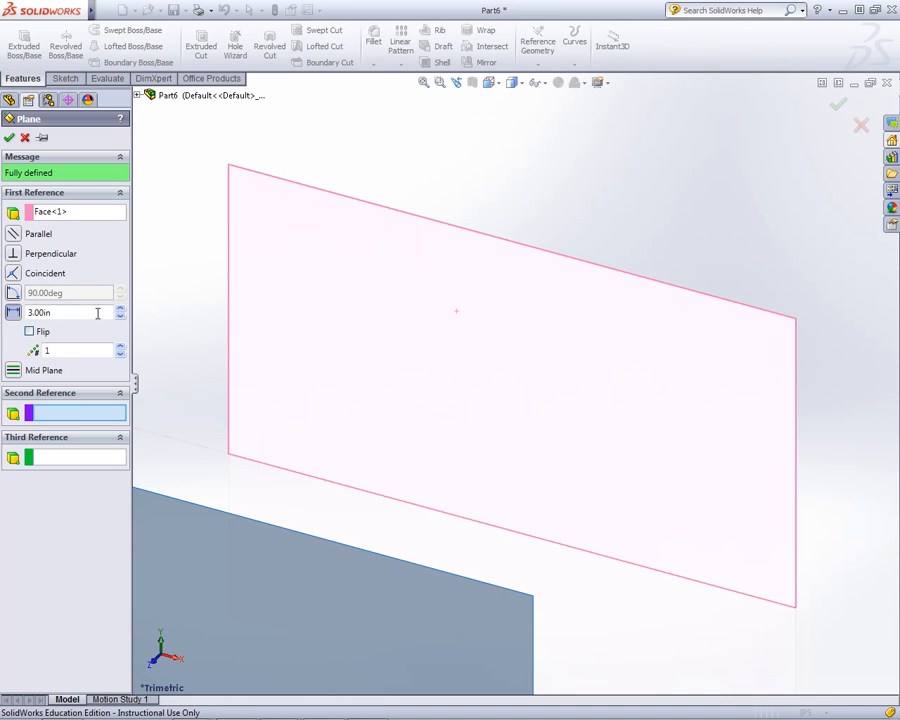
{"action": "left_click_drag", "start_coordinate": [66, 312], "coordinate": [3, 318]}
{"action": "type", "text": "1"}
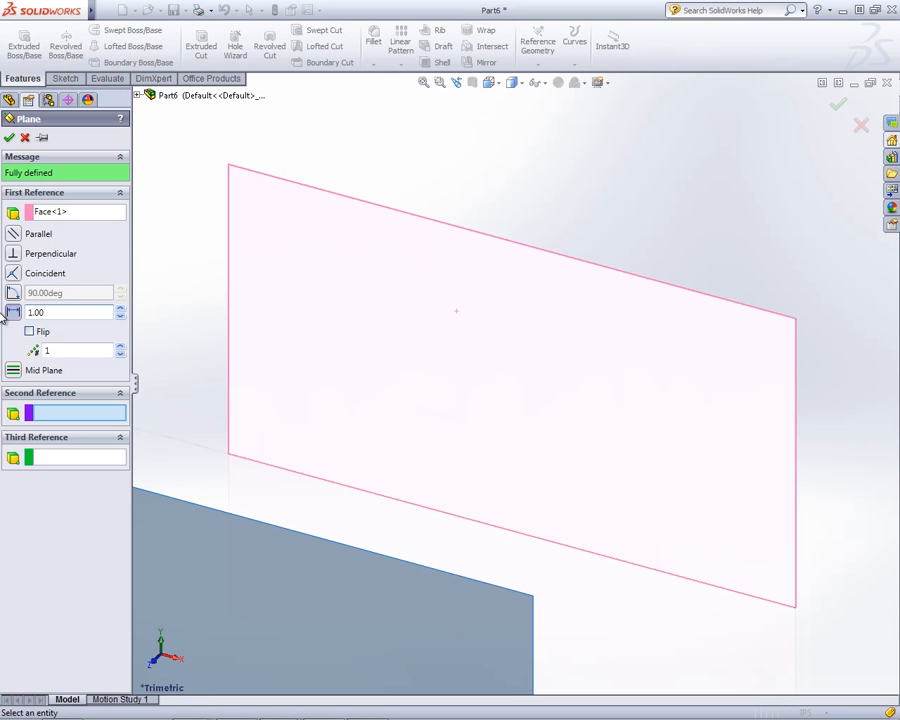
{"action": "type", "text": ".00"}
{"action": "key", "text": "Return"}
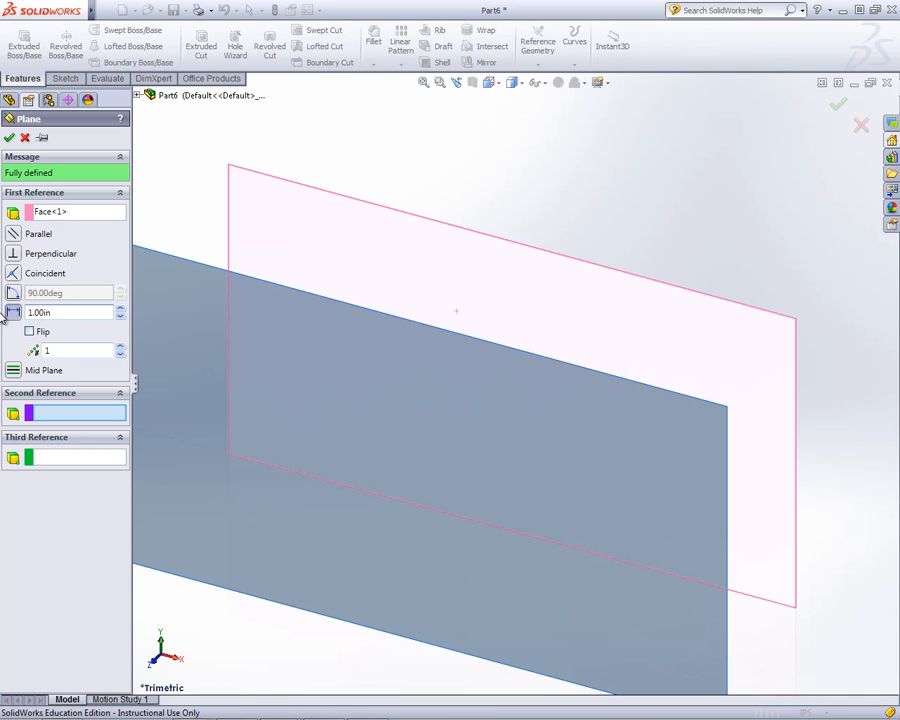
{"action": "left_click", "coordinate": [9, 137]}
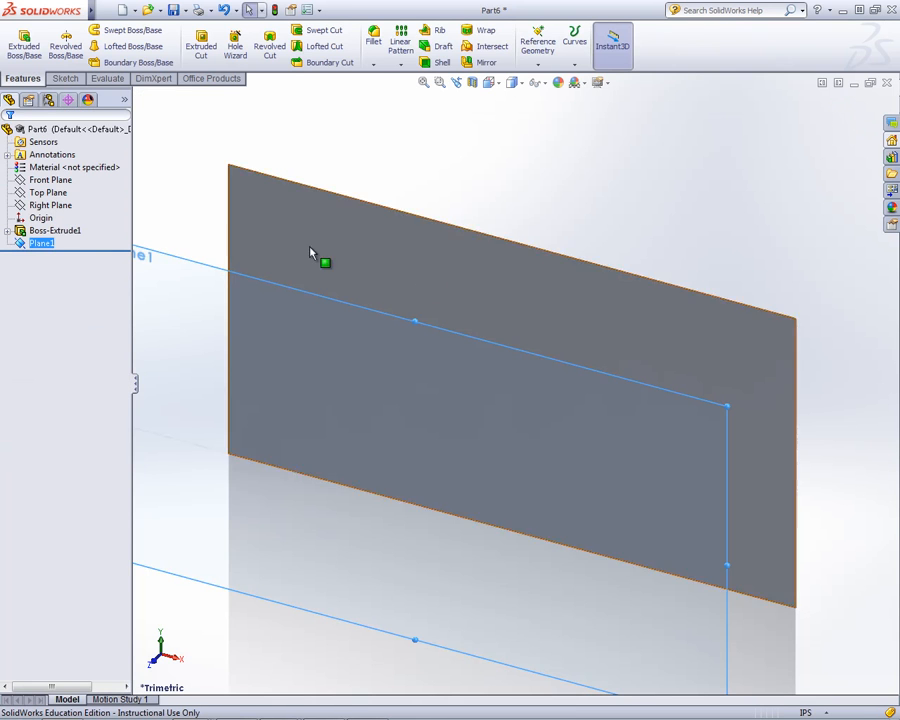
{"action": "scroll", "coordinate": [471, 294], "scroll_direction": "up", "scroll_amount": 1}
{"action": "left_click", "coordinate": [542, 192]}
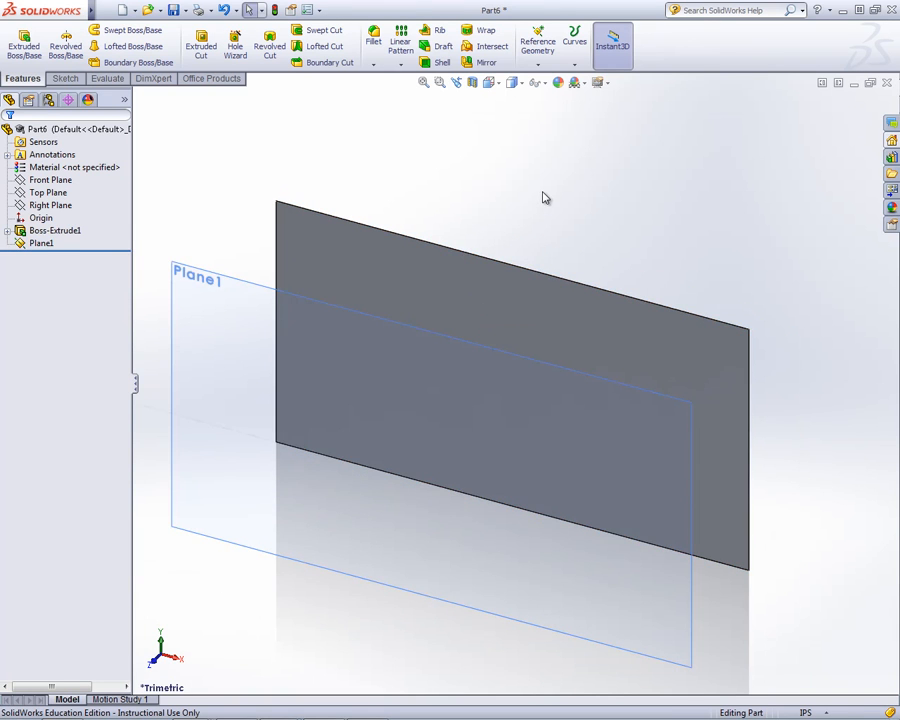
Sketch a circle of about 0.2 in radius near the origin on Plane1 and exit the sketch.
{"action": "right_click", "coordinate": [266, 293]}
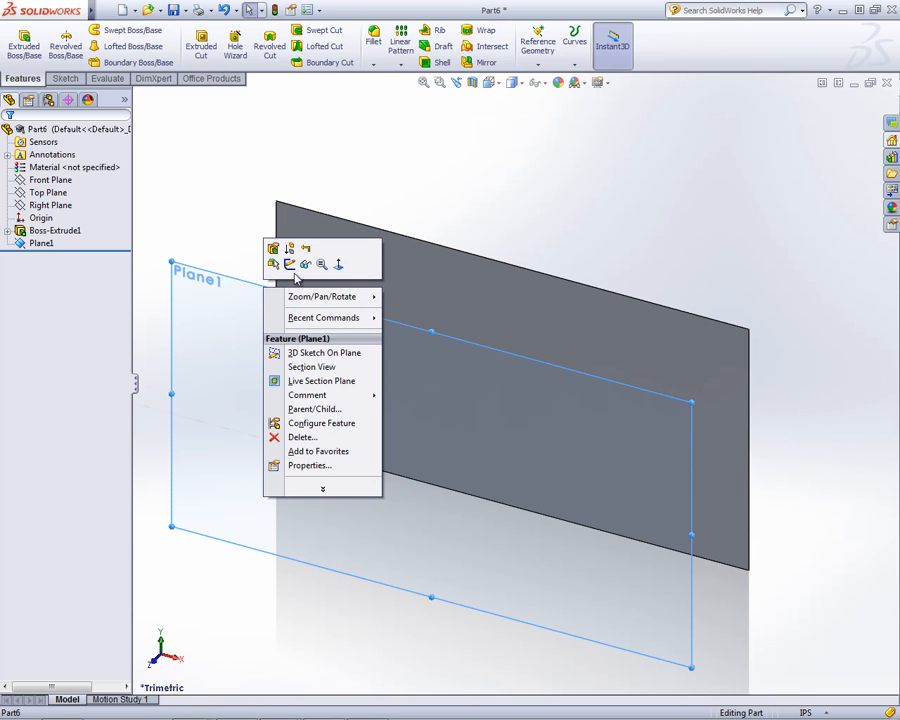
{"action": "left_click", "coordinate": [290, 264]}
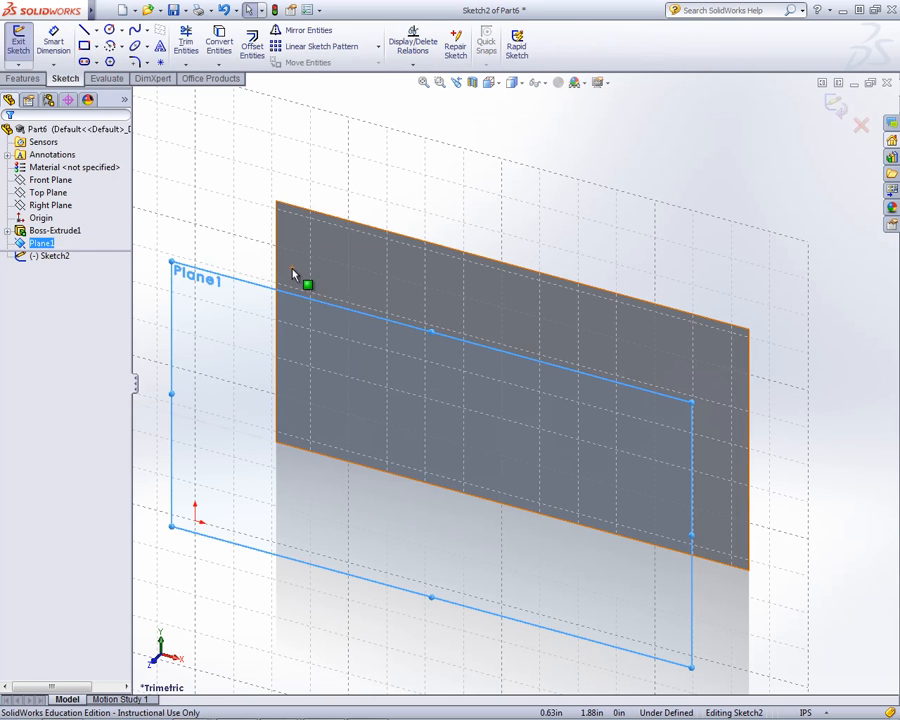
{"action": "left_click", "coordinate": [110, 32]}
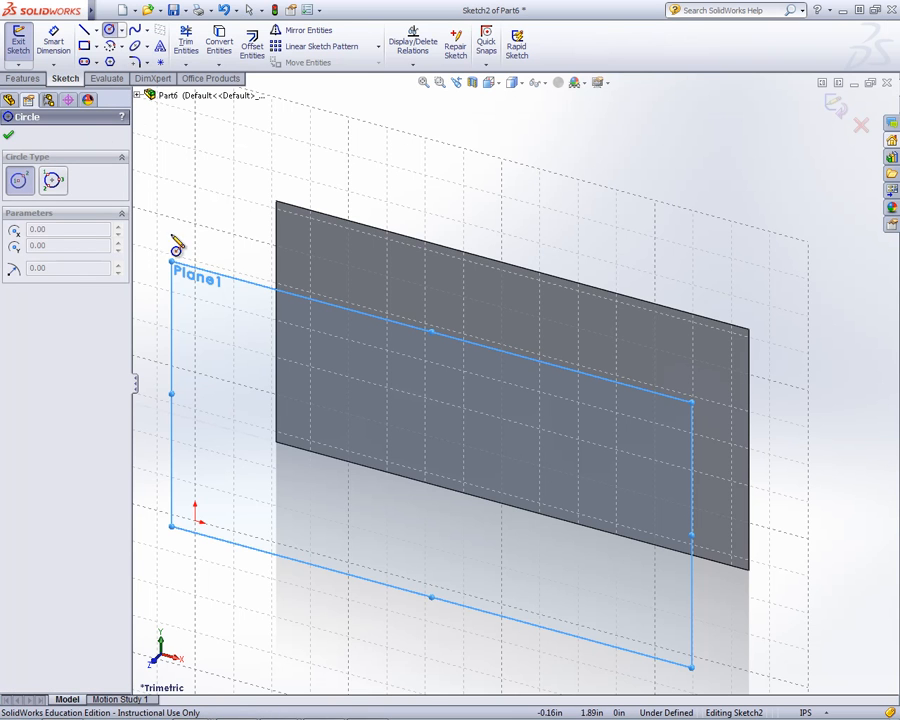
{"action": "left_click", "coordinate": [229, 495]}
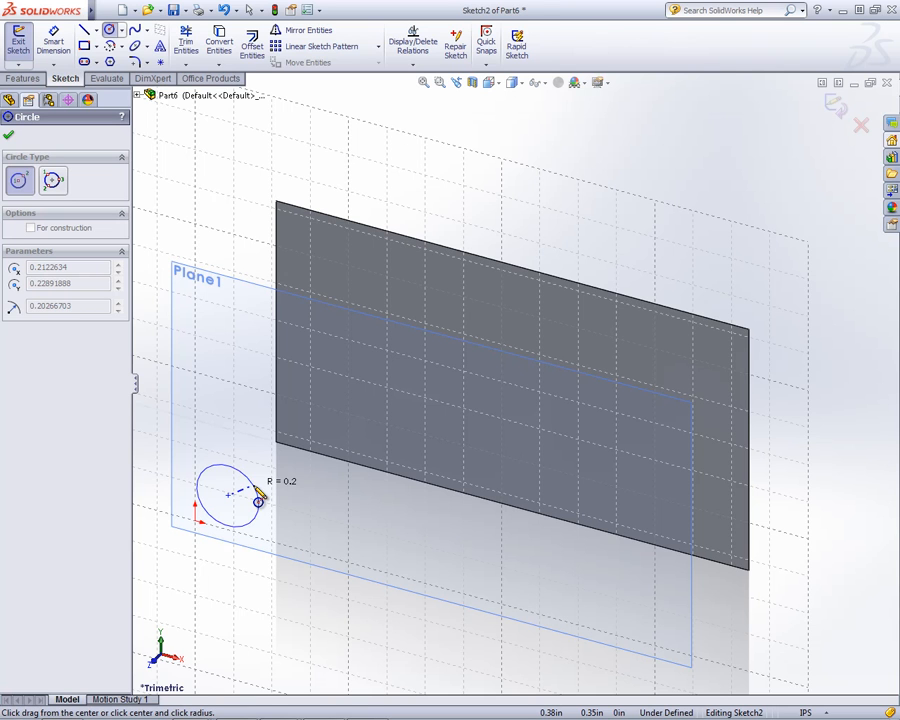
{"action": "left_click", "coordinate": [258, 490]}
{"action": "right_click", "coordinate": [256, 493]}
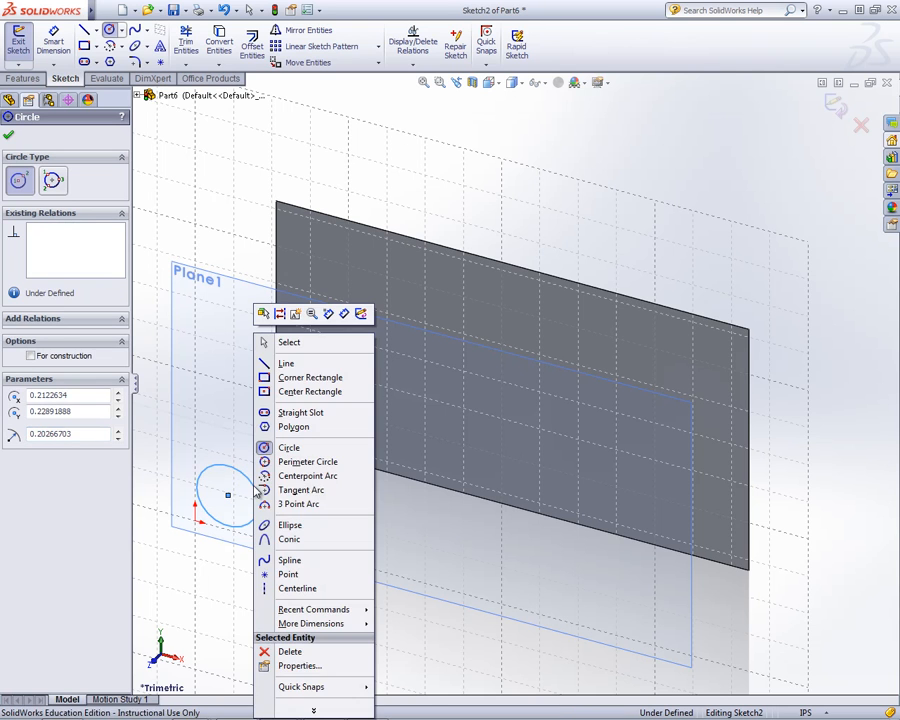
{"action": "left_click", "coordinate": [298, 343]}
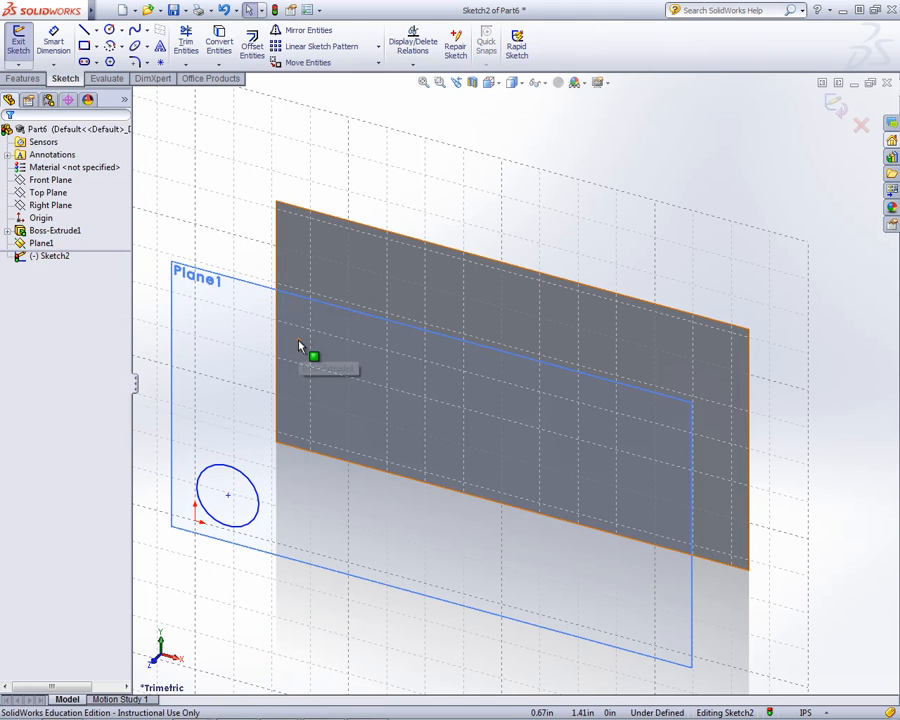
{"action": "right_click", "coordinate": [453, 190]}
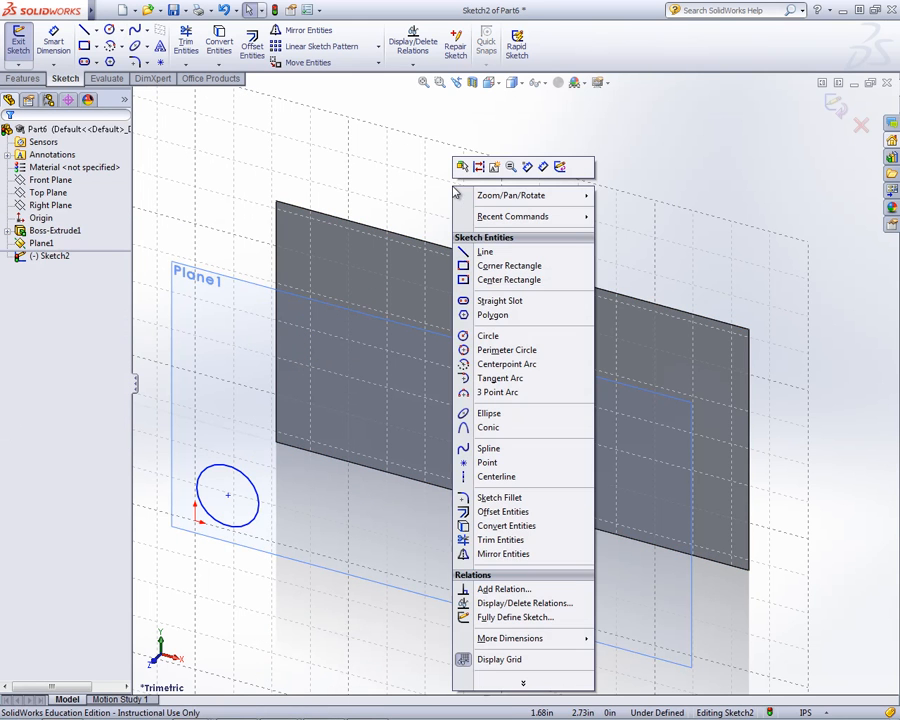
{"action": "left_click", "coordinate": [560, 170]}
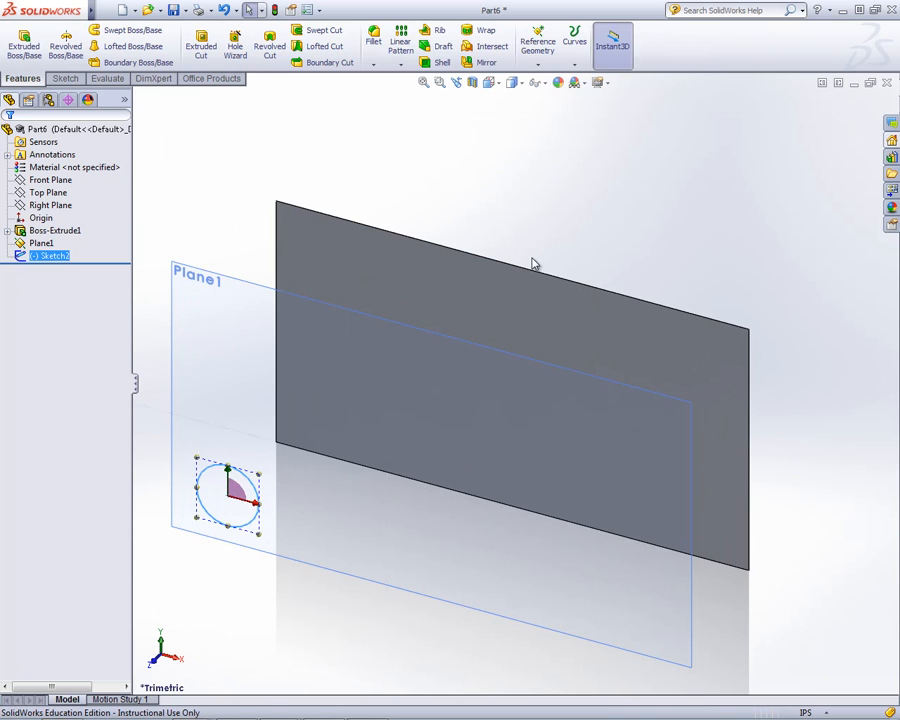
Create a second reference plane offset 2.00 in from the thin plate's front face.
{"action": "scroll", "coordinate": [533, 264], "scroll_direction": "up", "scroll_amount": 2}
{"action": "scroll", "coordinate": [533, 264], "scroll_direction": "up", "scroll_amount": 1}
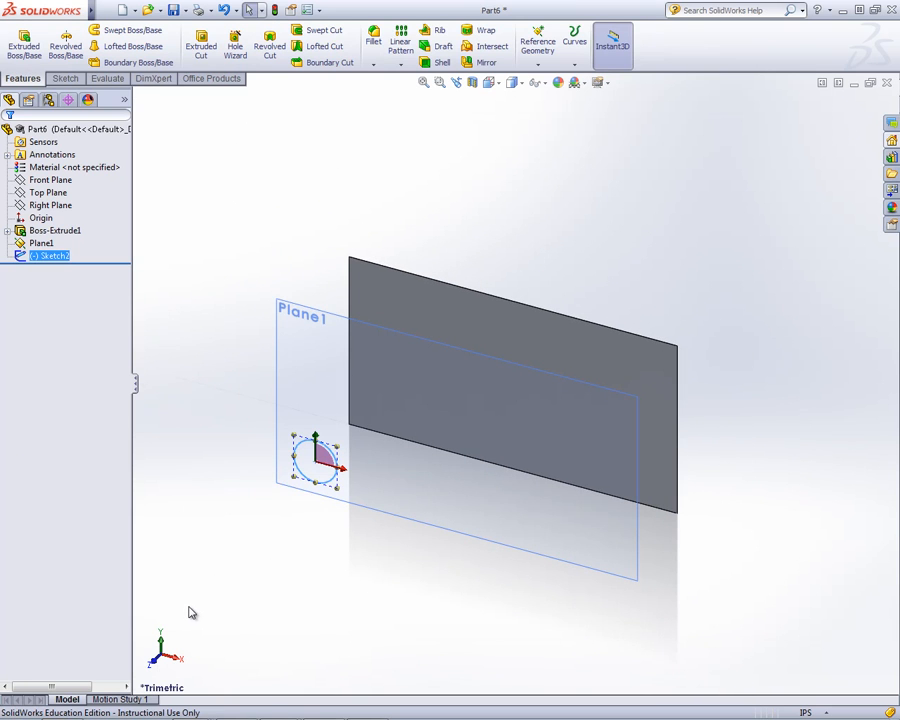
{"action": "scroll", "coordinate": [227, 581], "scroll_direction": "down", "scroll_amount": 1}
{"action": "scroll", "coordinate": [227, 581], "scroll_direction": "up", "scroll_amount": 2}
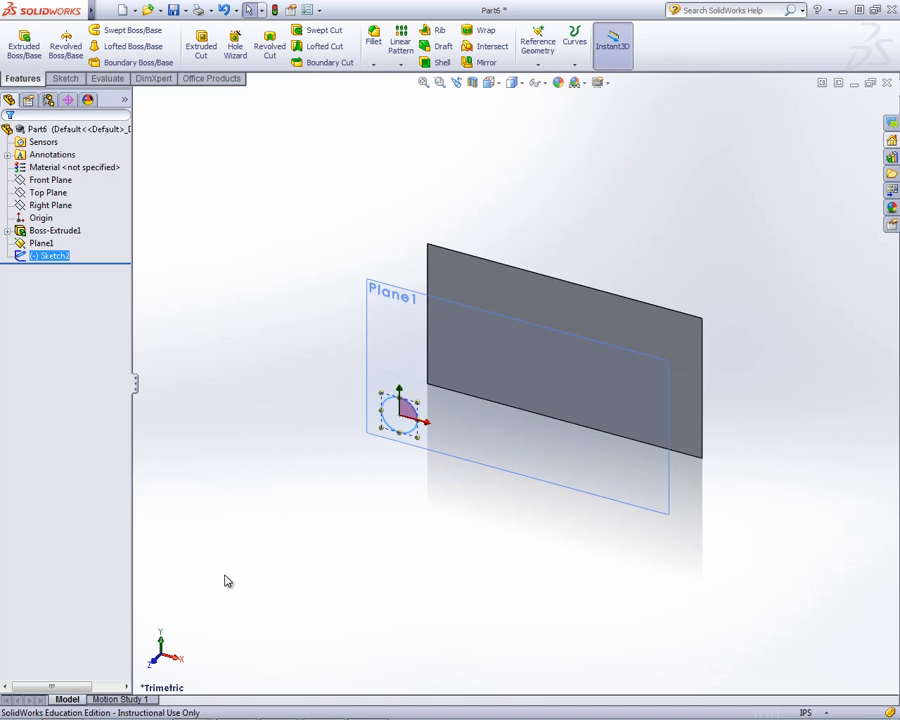
{"action": "left_click", "coordinate": [538, 66]}
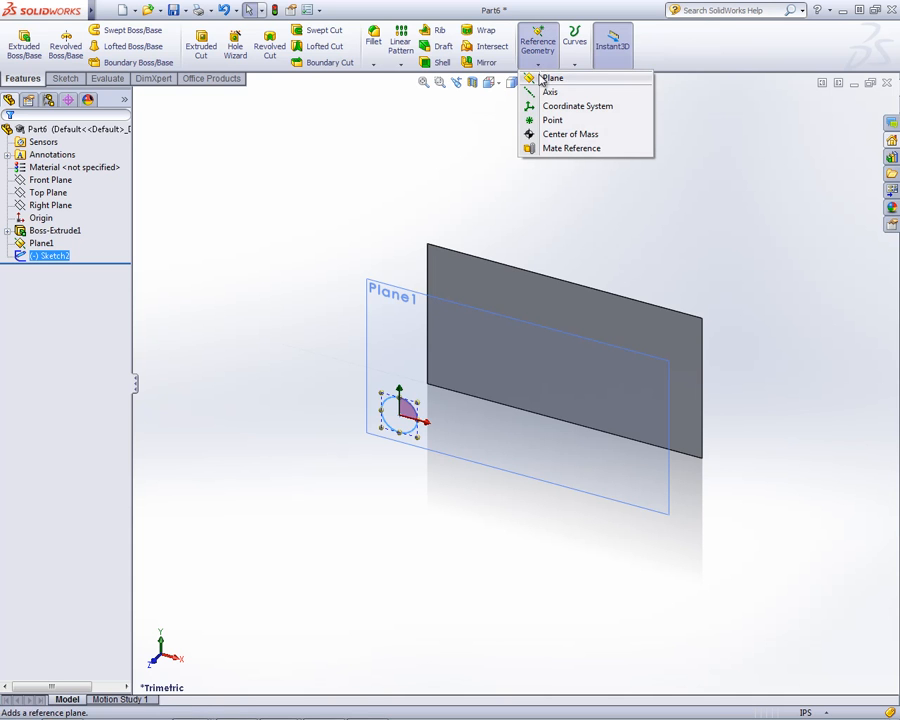
{"action": "left_click", "coordinate": [548, 78]}
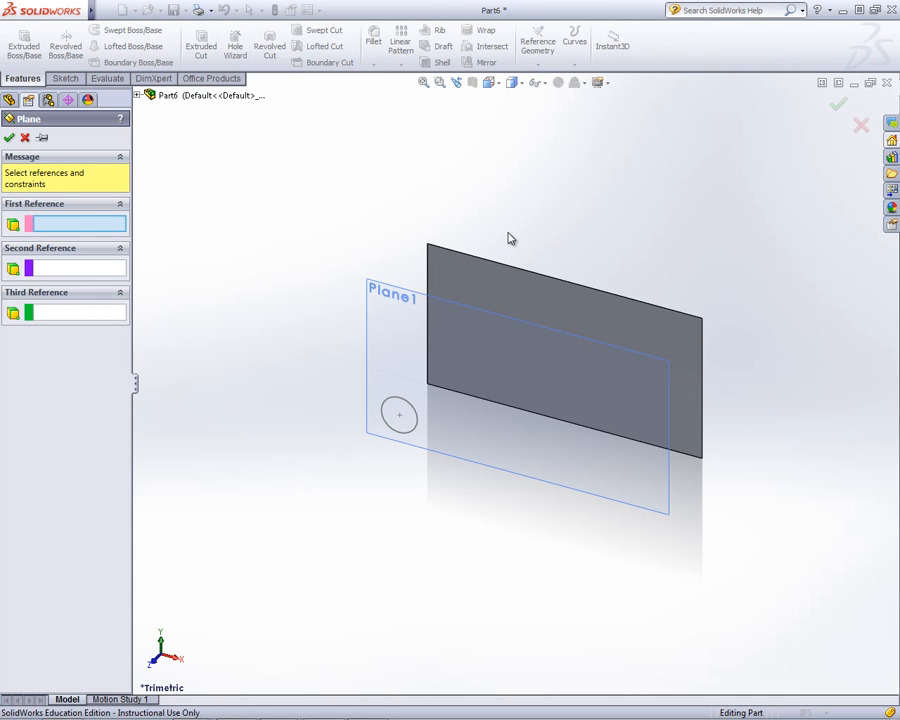
{"action": "left_click", "coordinate": [512, 298]}
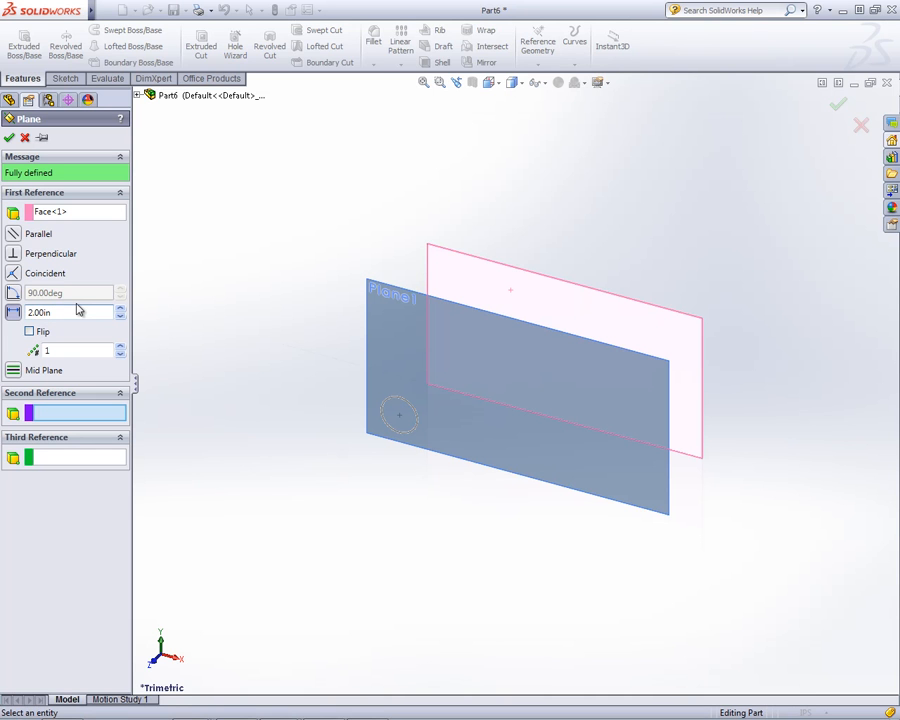
{"action": "left_click", "coordinate": [9, 137]}
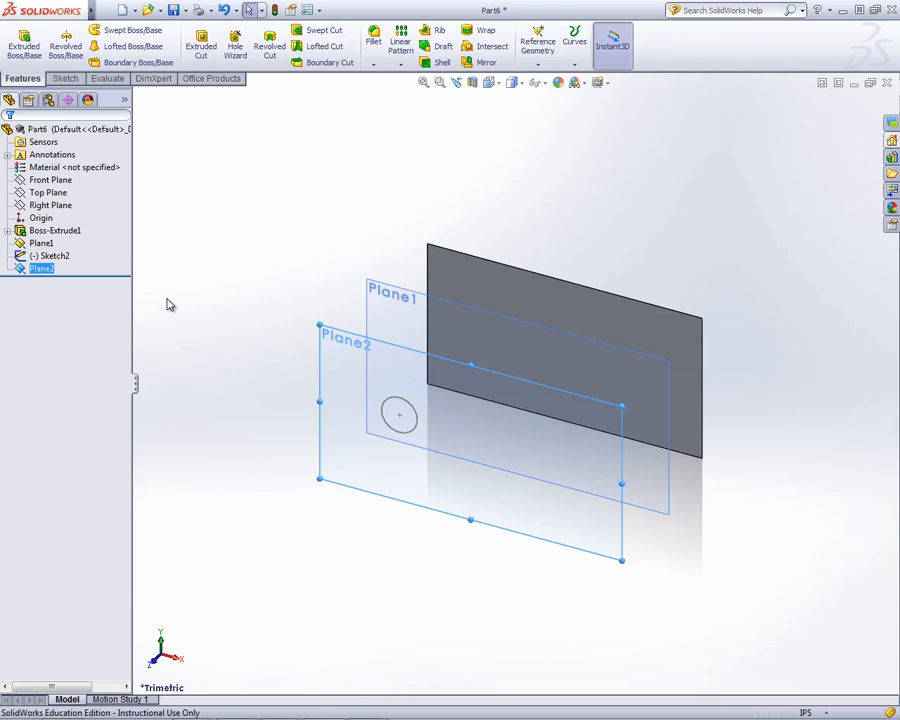
Sketch a corner rectangle about 1.29 in by 0.27 in near the upper right corner of Plane2 and exit the sketch.
{"action": "right_click", "coordinate": [341, 340]}
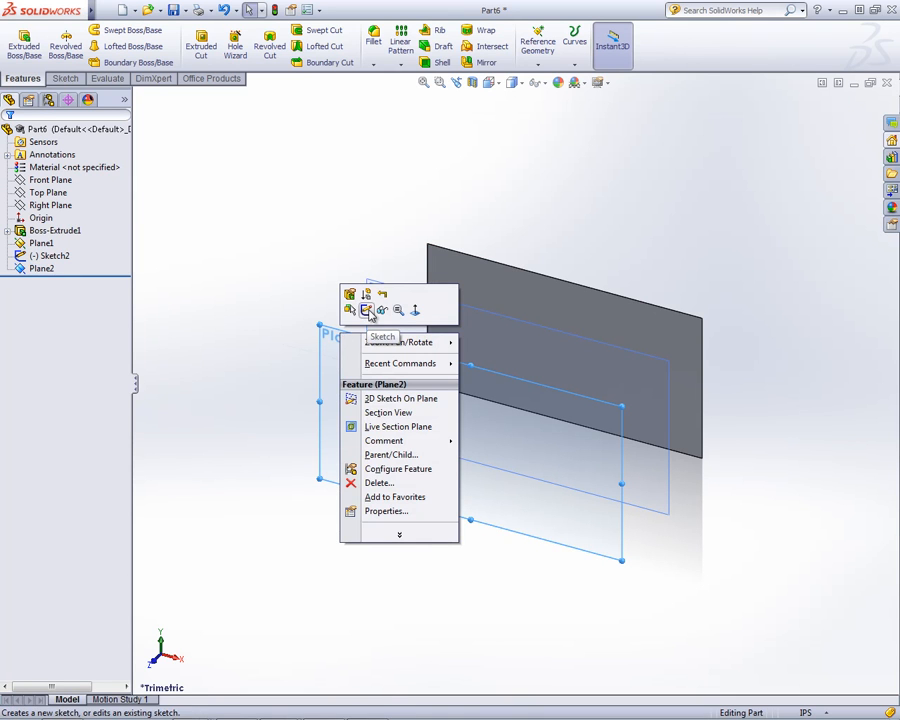
{"action": "left_click", "coordinate": [368, 311]}
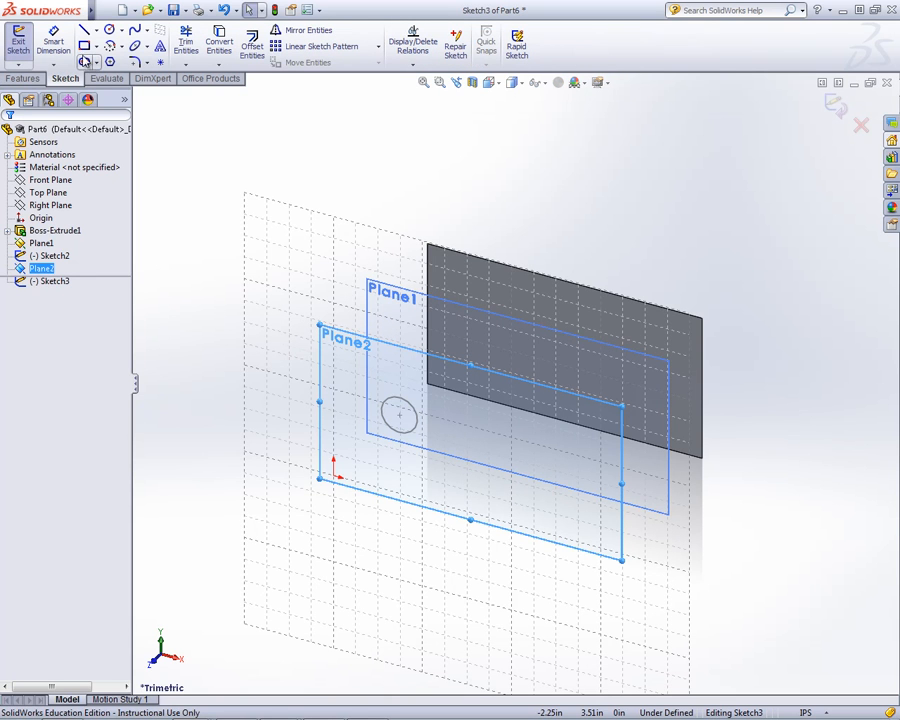
{"action": "left_click", "coordinate": [86, 47]}
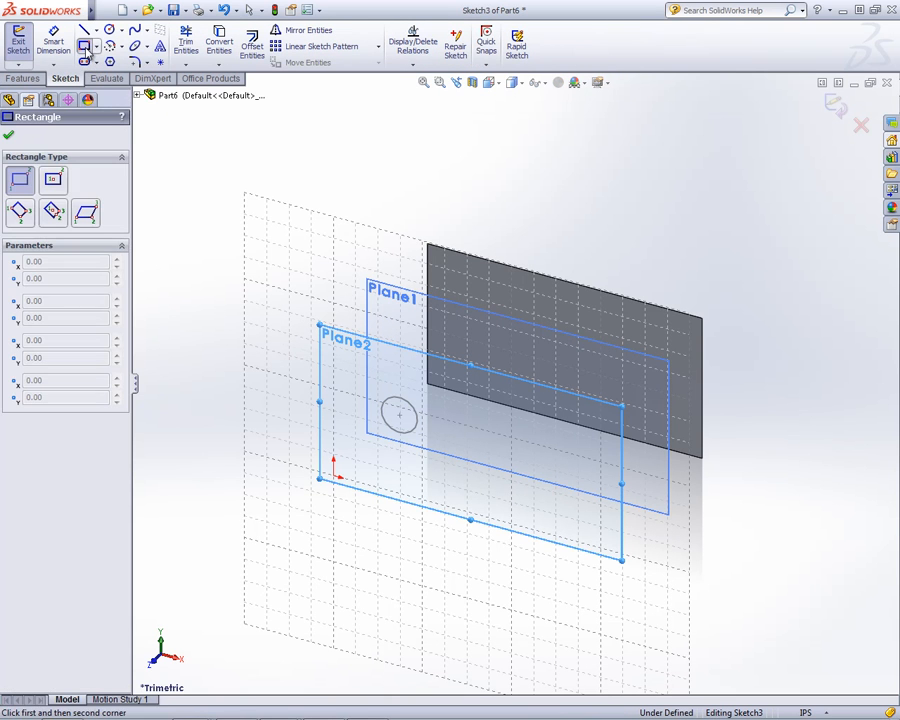
{"action": "left_click", "coordinate": [501, 390]}
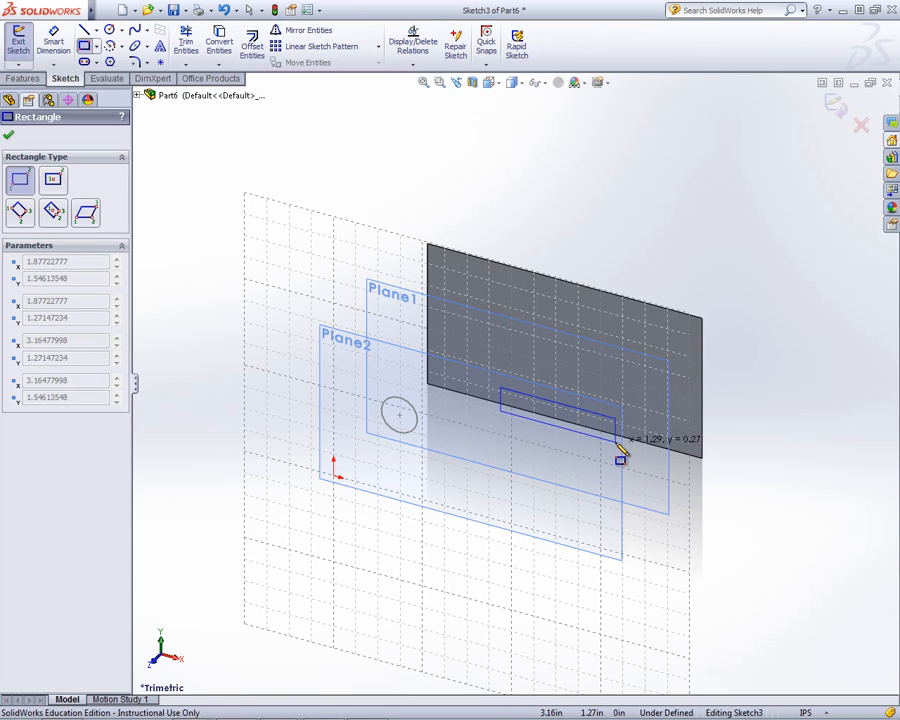
{"action": "left_click", "coordinate": [616, 442]}
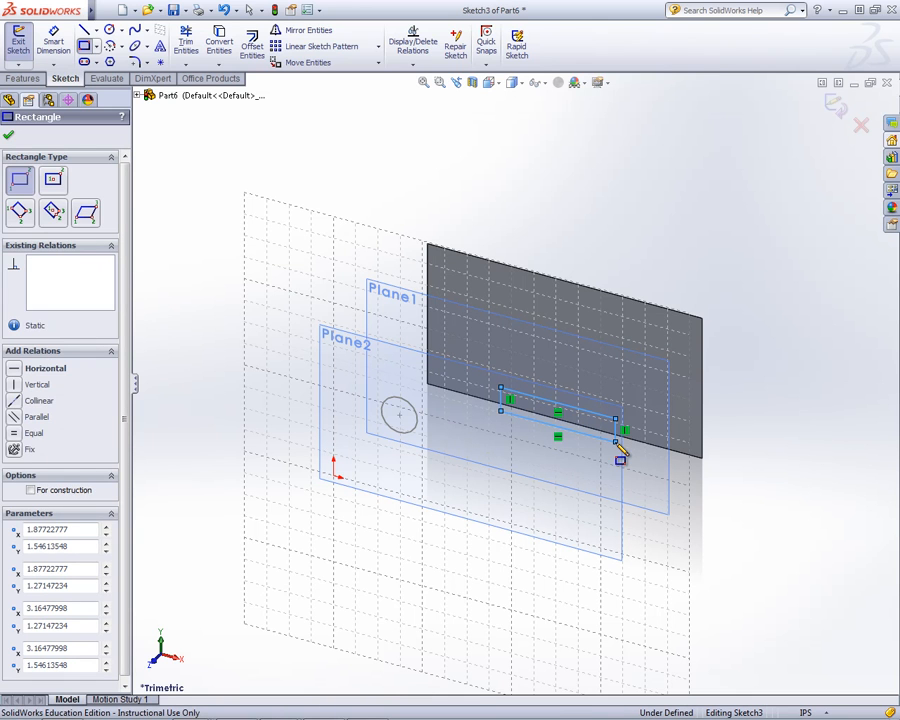
{"action": "left_click", "coordinate": [8, 134]}
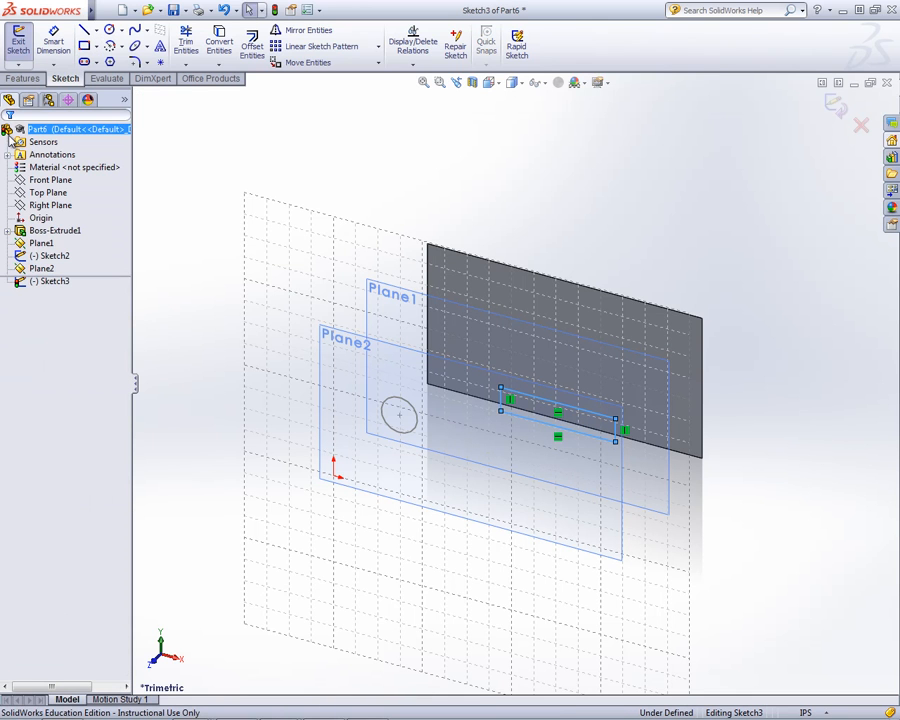
{"action": "right_click", "coordinate": [574, 145]}
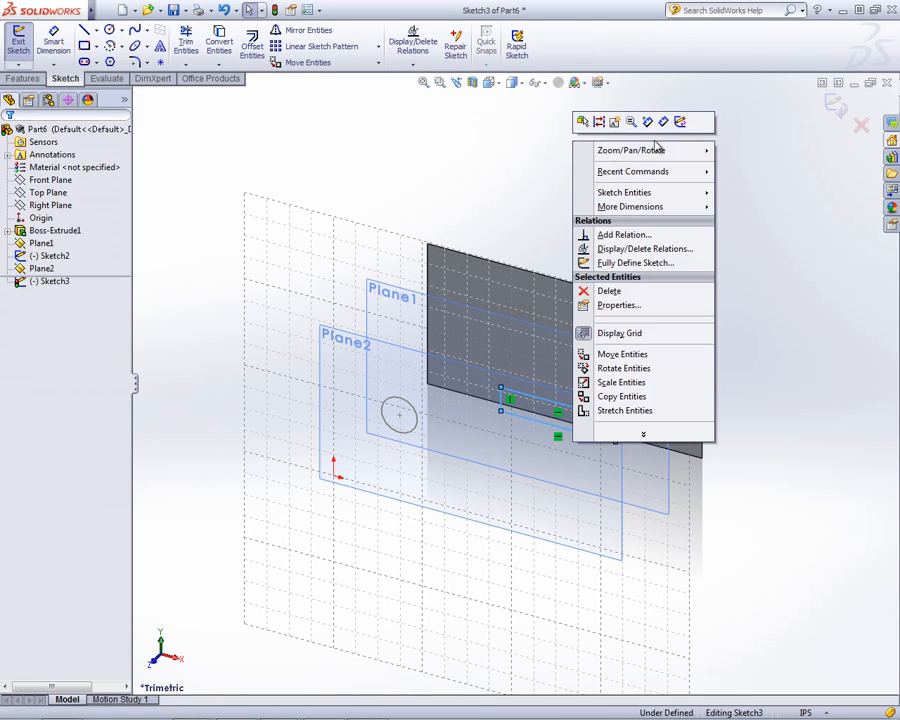
{"action": "left_click", "coordinate": [684, 122]}
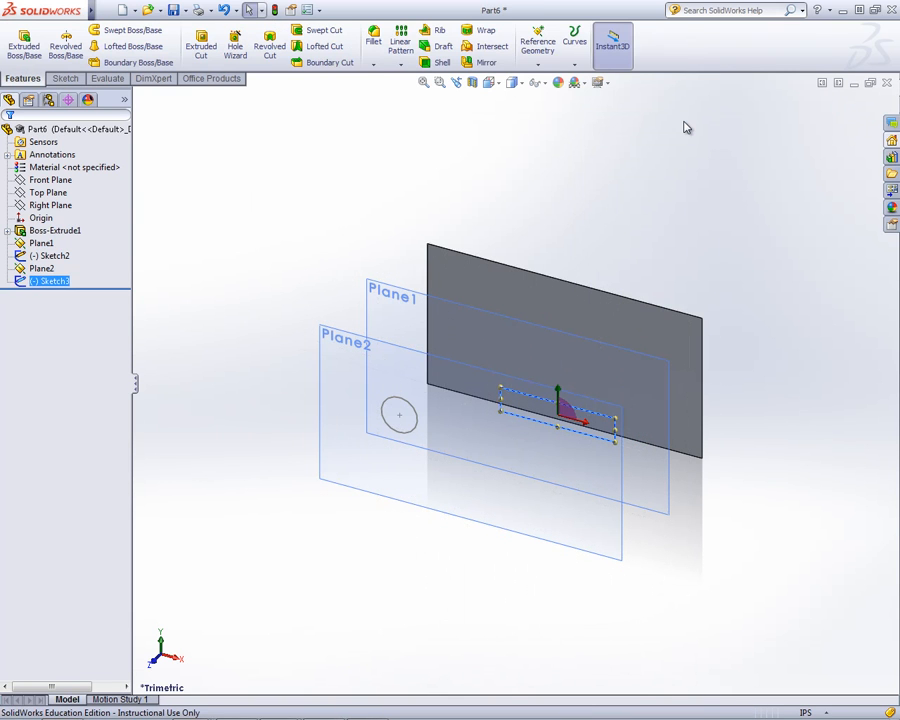
Create a third reference plane offset 3.00 in from the thin plate's front face.
{"action": "left_click", "coordinate": [544, 67]}
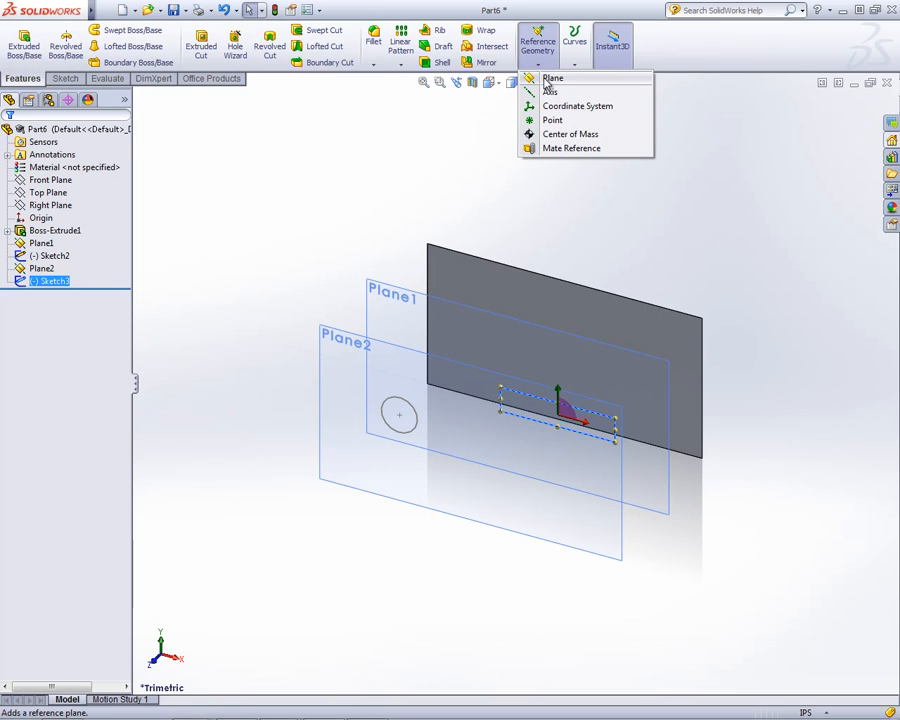
{"action": "left_click", "coordinate": [548, 79]}
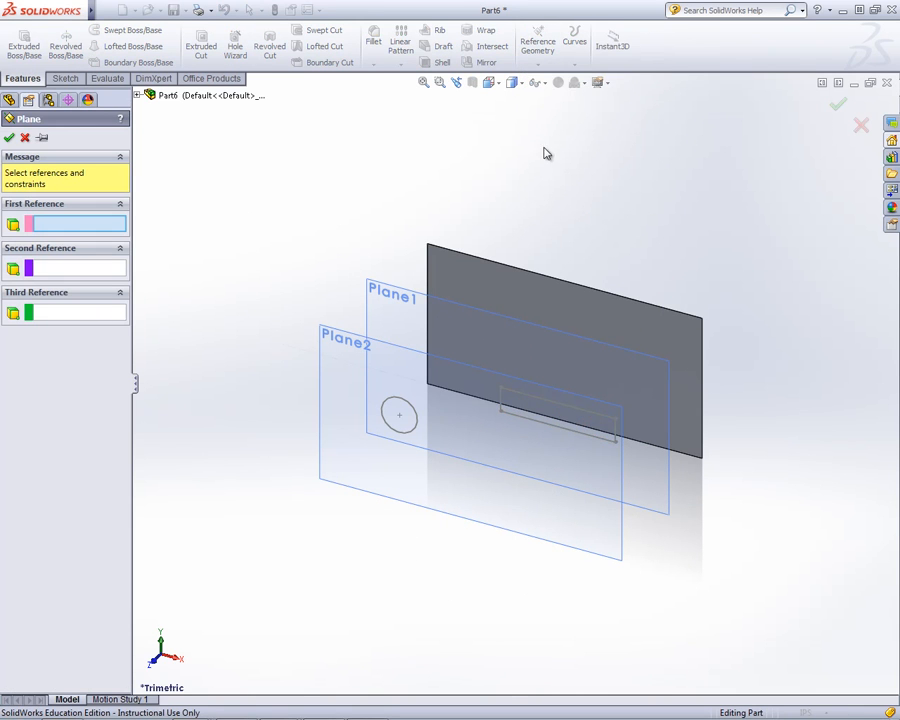
{"action": "left_click", "coordinate": [545, 301]}
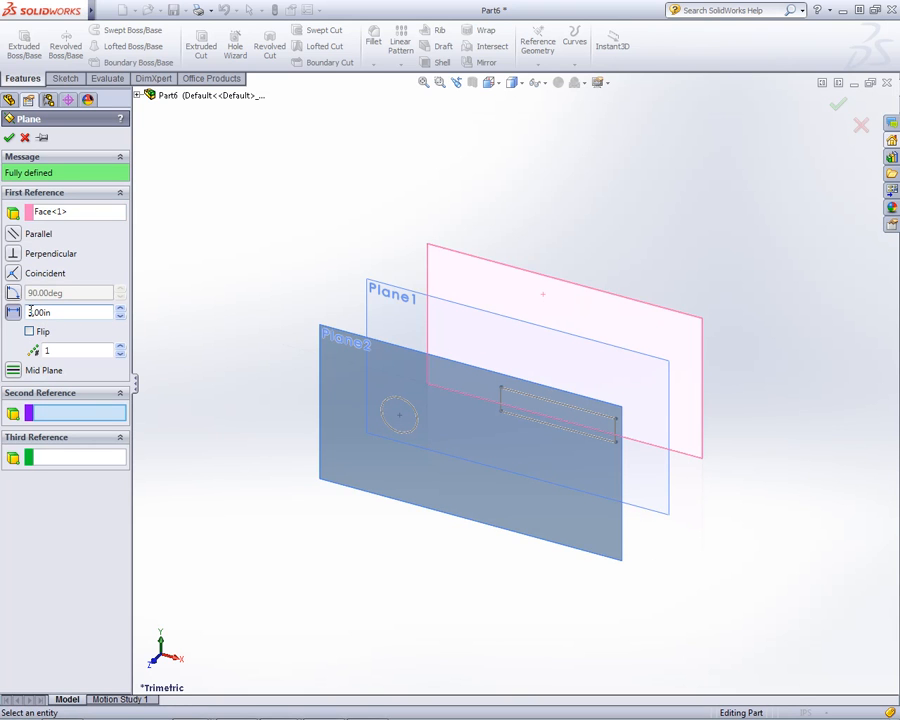
{"action": "left_click", "coordinate": [9, 137]}
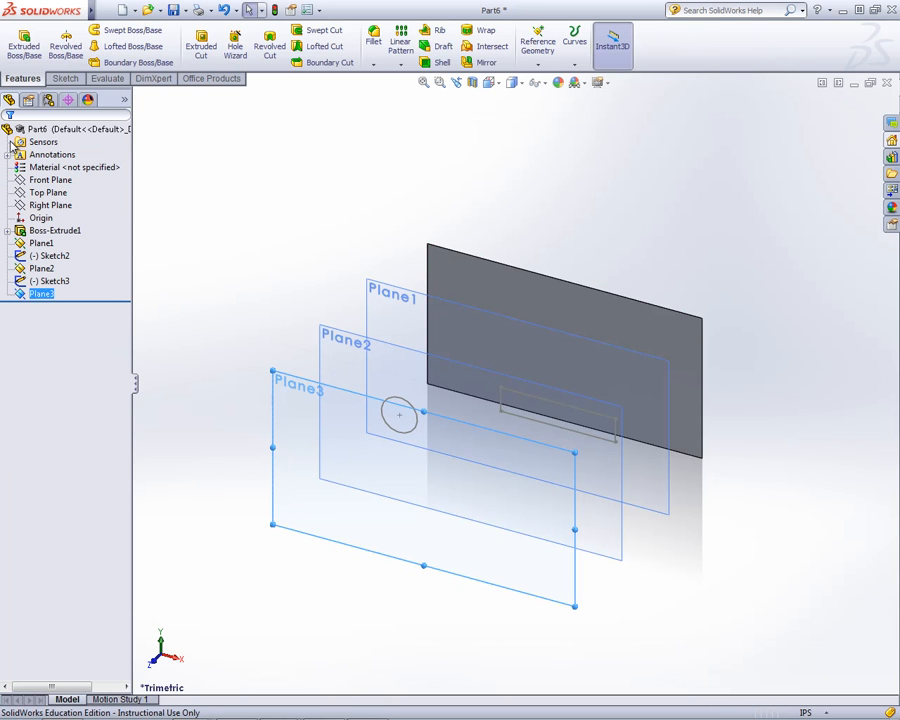
Sketch a closed triangle with a horizontal base about 0.44 in long near the lower edge of Plane3 and exit the sketch.
{"action": "right_click", "coordinate": [283, 385]}
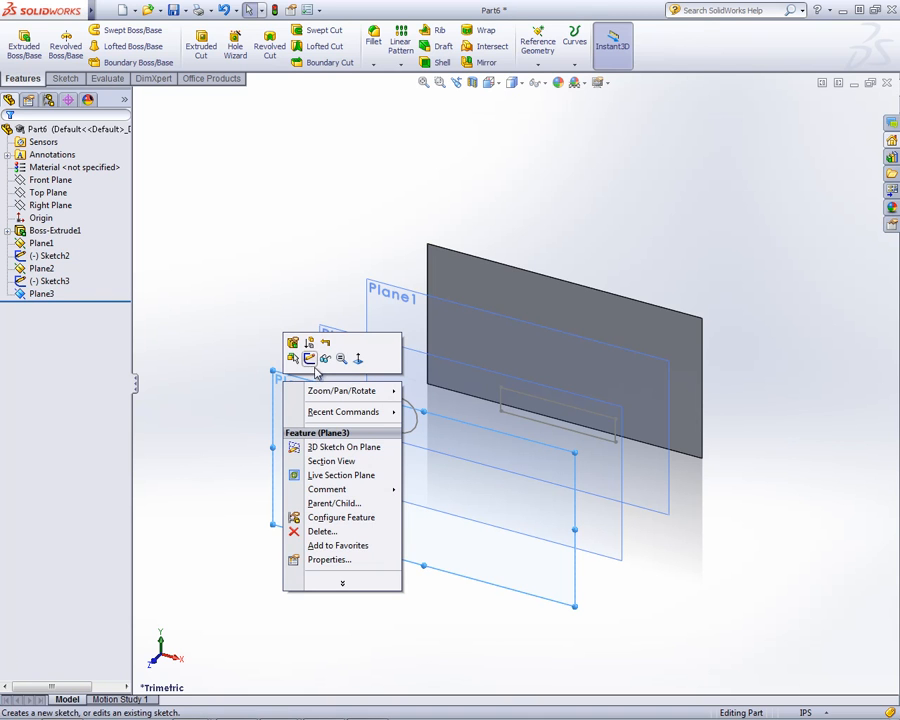
{"action": "left_click", "coordinate": [309, 359]}
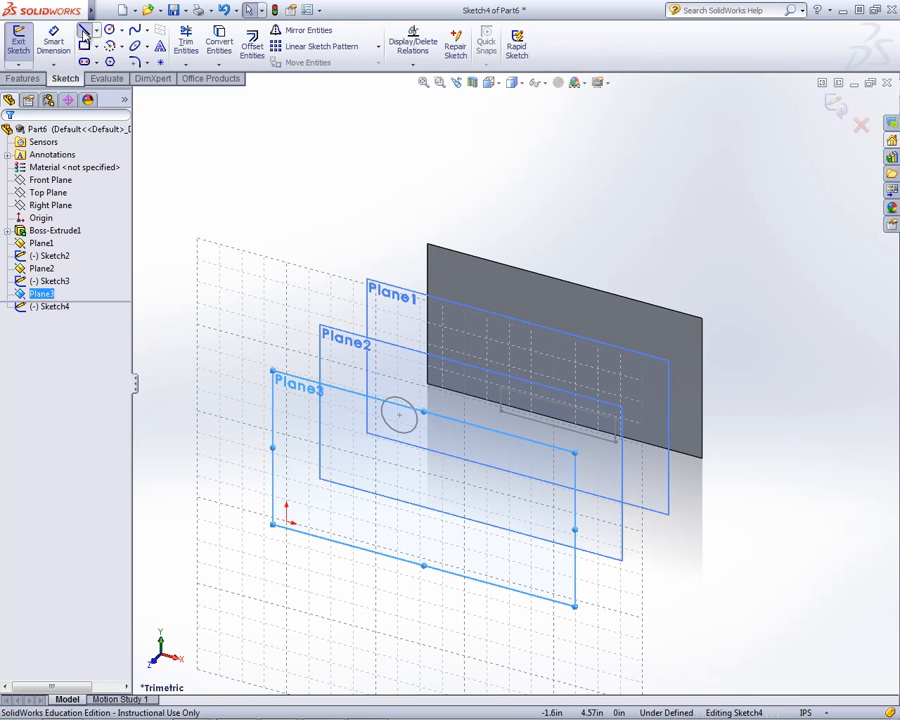
{"action": "left_click", "coordinate": [84, 30]}
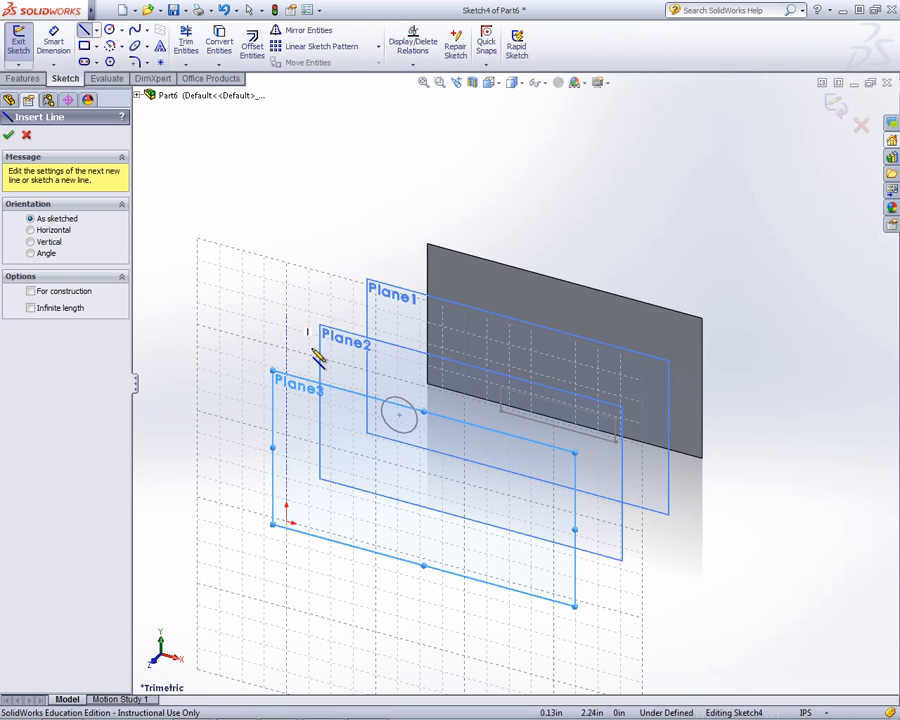
{"action": "left_click", "coordinate": [368, 533]}
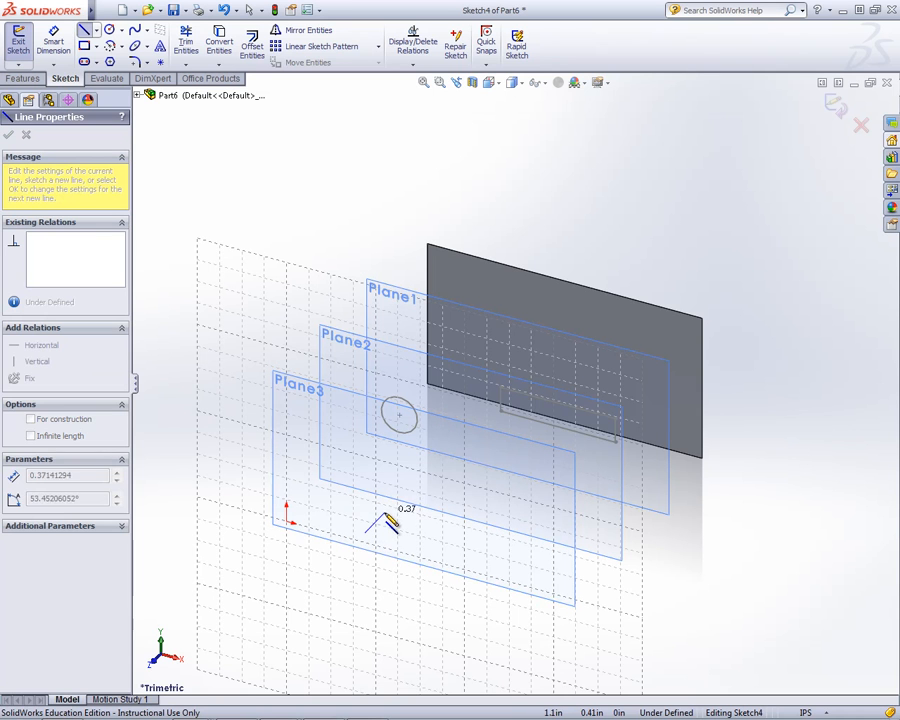
{"action": "left_click", "coordinate": [387, 509]}
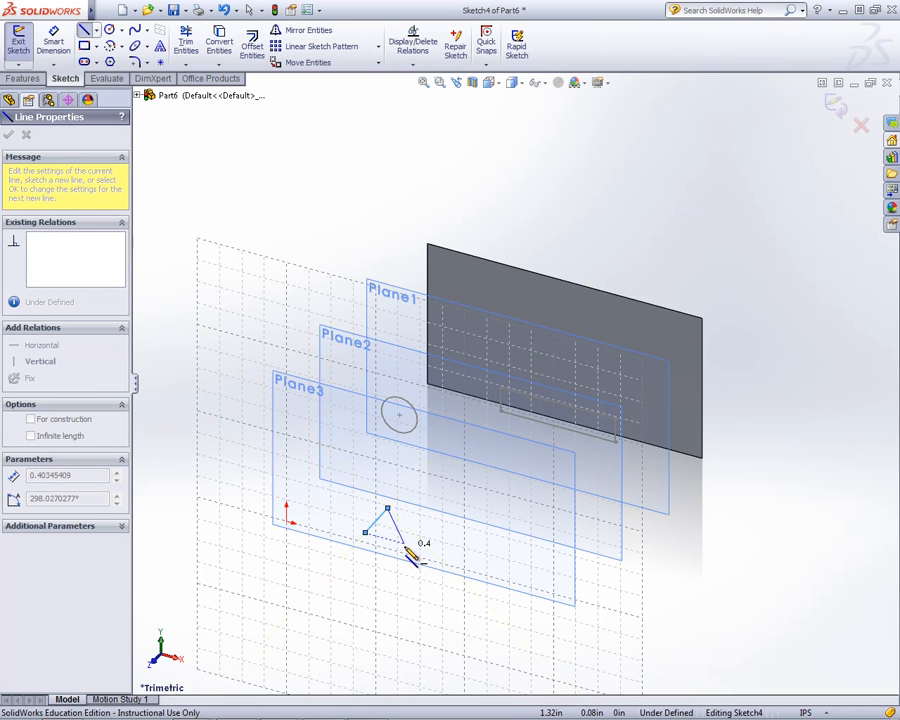
{"action": "left_click", "coordinate": [404, 543]}
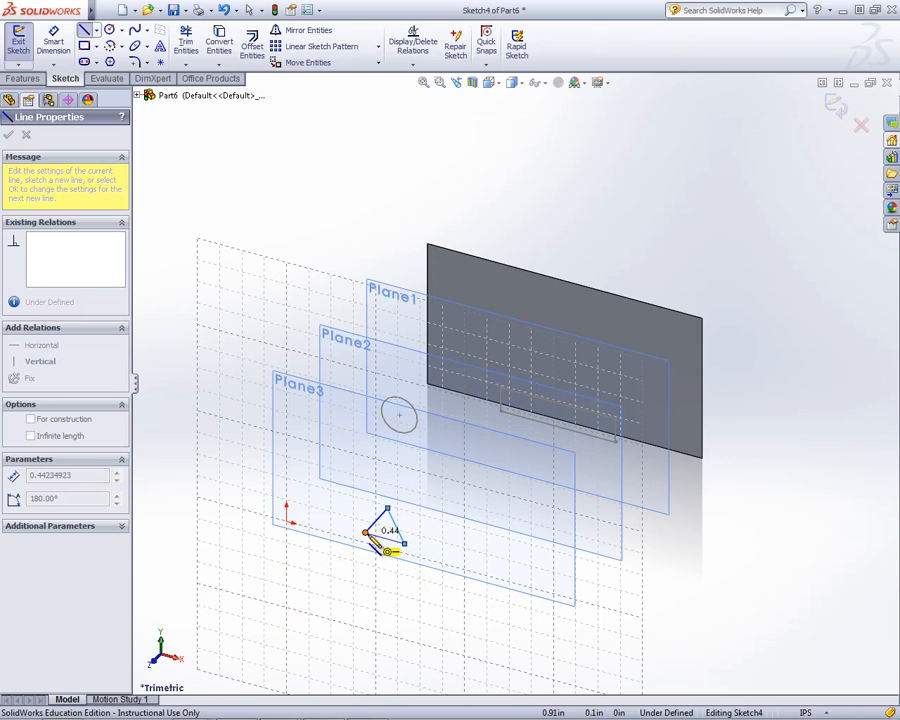
{"action": "left_click", "coordinate": [368, 534]}
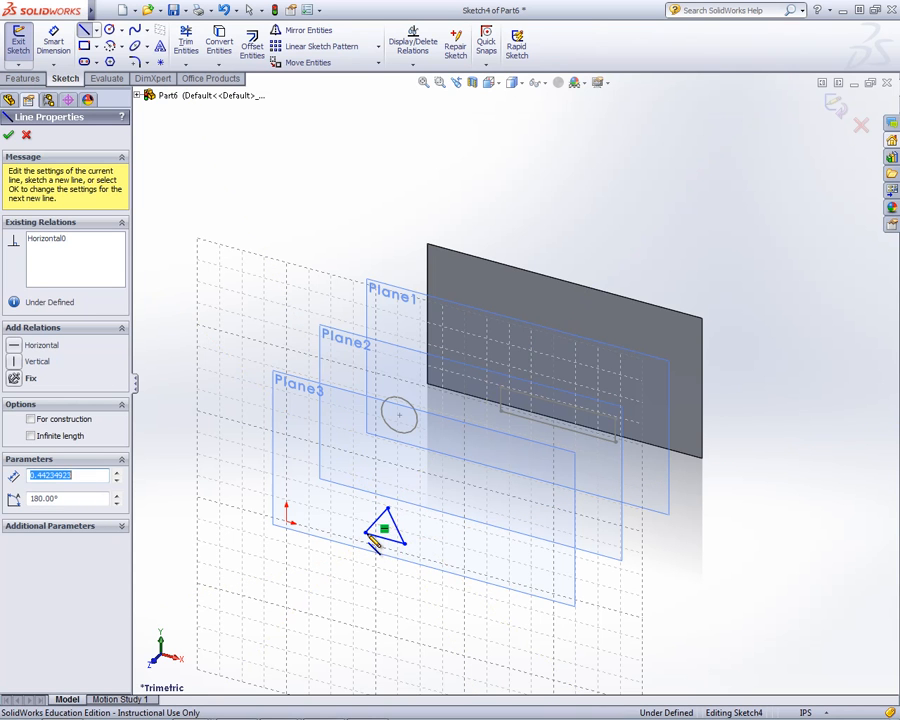
{"action": "right_click", "coordinate": [372, 539]}
{"action": "left_click", "coordinate": [405, 353]}
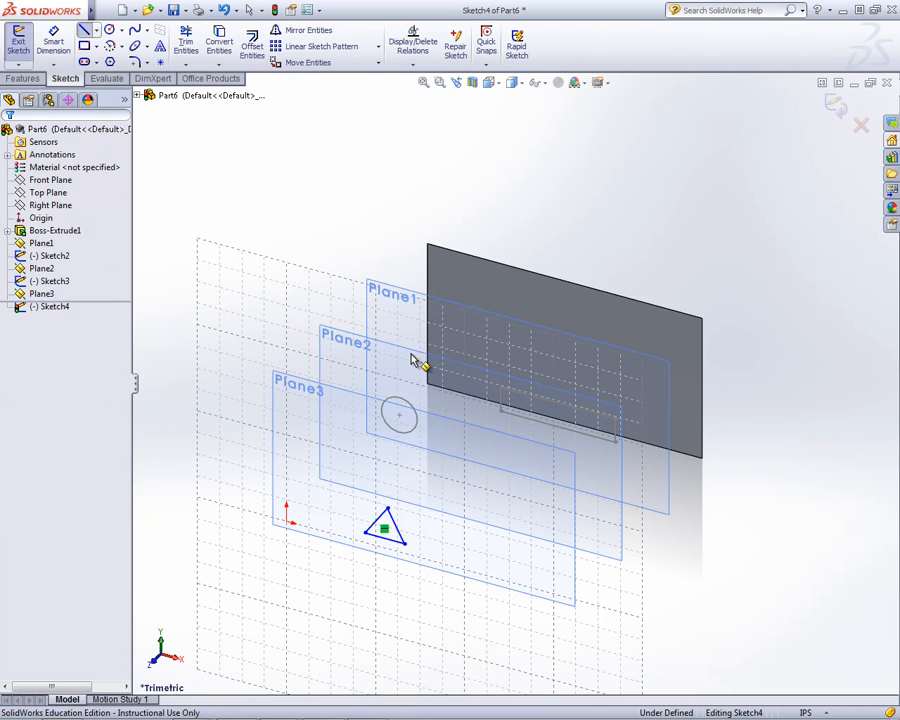
{"action": "right_click", "coordinate": [533, 200]}
{"action": "left_click", "coordinate": [638, 180]}
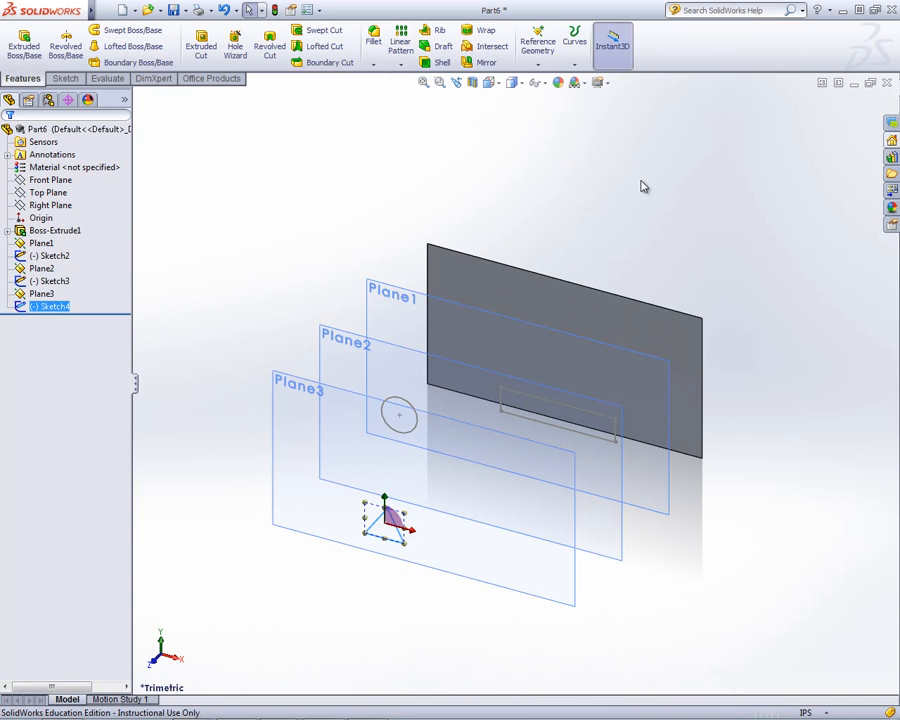
Create a lofted boss from the plate's front face through the circle, the rectangle and the triangle, in that order.
{"action": "middle_click_drag", "start_coordinate": [720, 452], "coordinate": [542, 389]}
{"action": "middle_click_drag", "start_coordinate": [550, 388], "coordinate": [564, 398]}
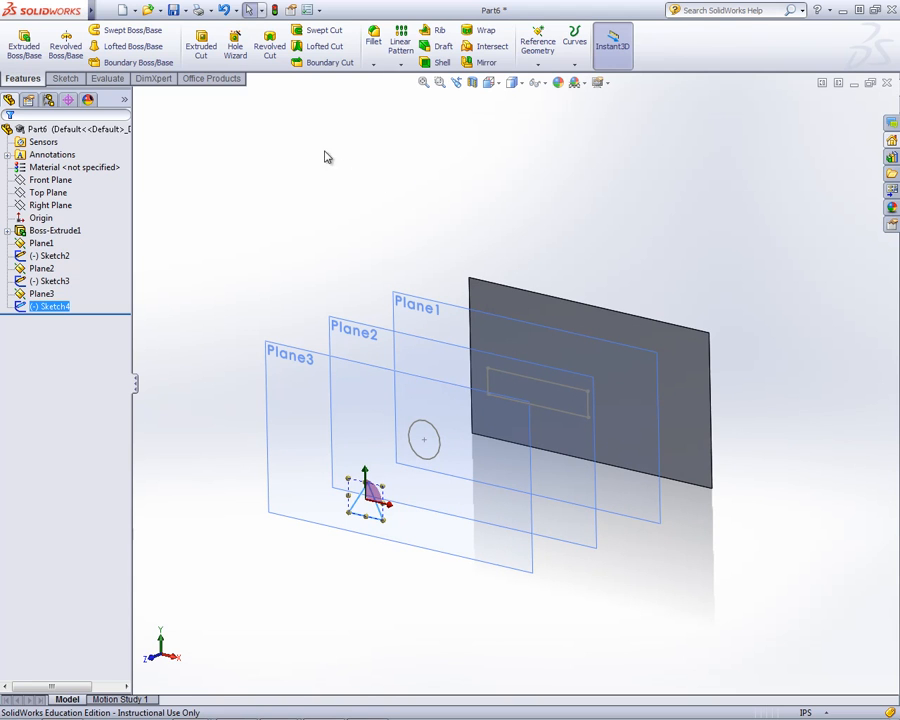
{"action": "left_click", "coordinate": [223, 172]}
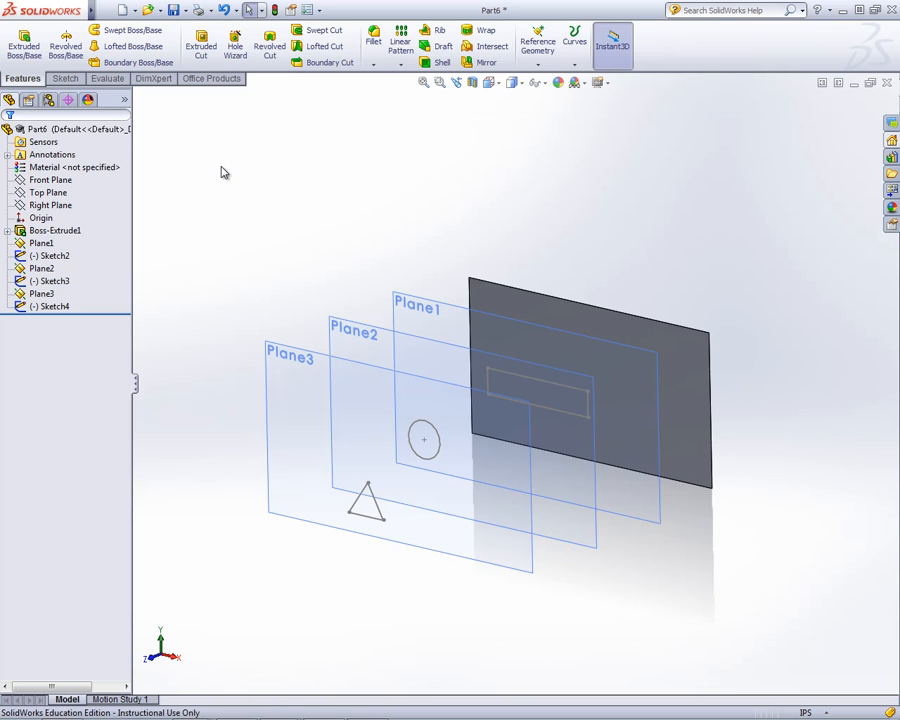
{"action": "left_click", "coordinate": [118, 48]}
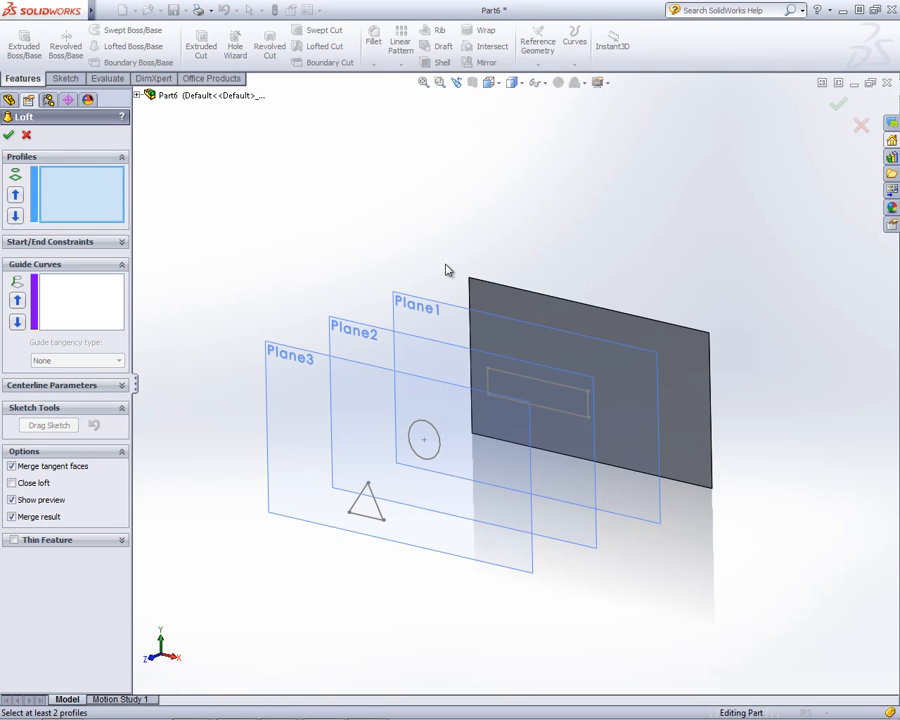
{"action": "left_click", "coordinate": [508, 304]}
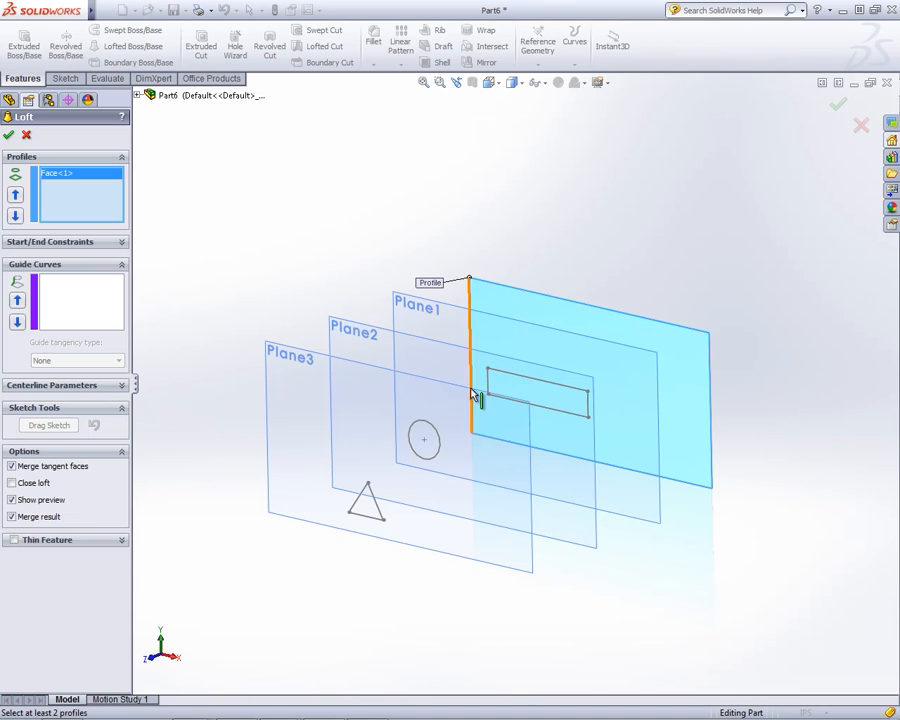
{"action": "left_click", "coordinate": [437, 431]}
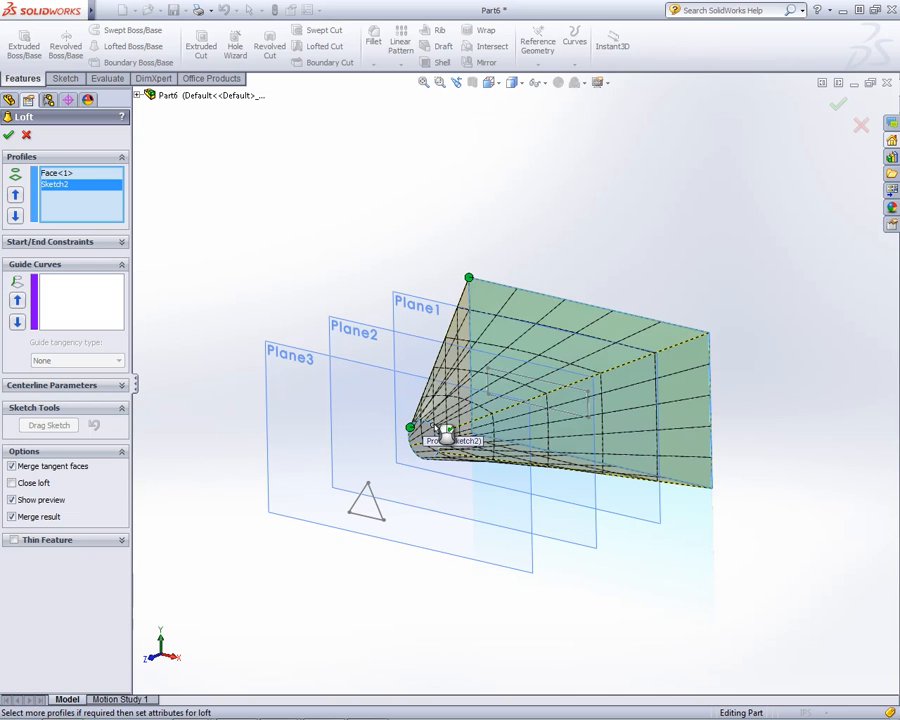
{"action": "left_click", "coordinate": [487, 371]}
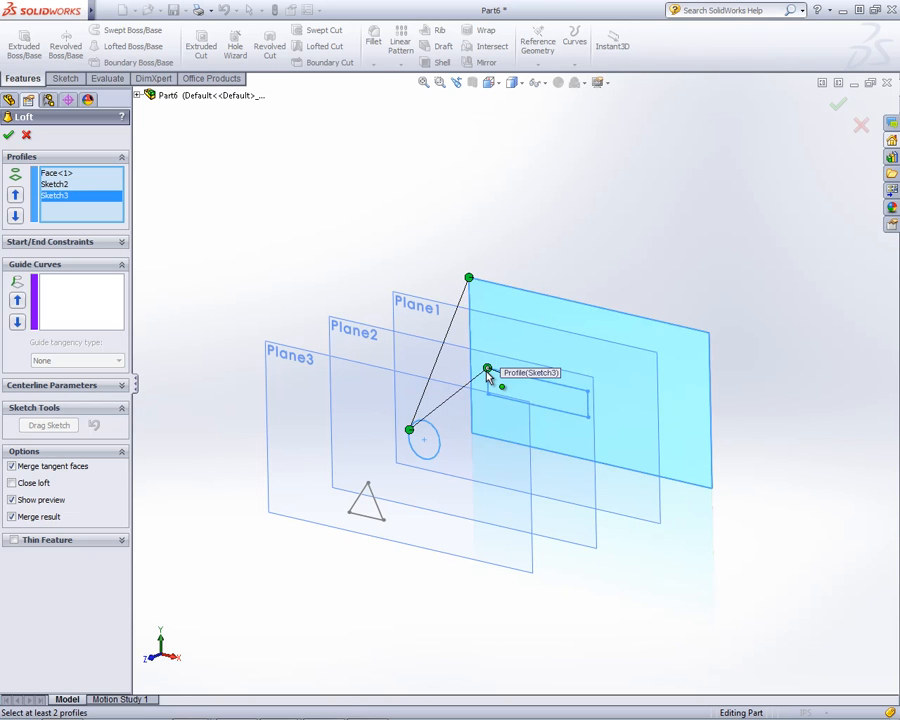
{"action": "left_click", "coordinate": [369, 485]}
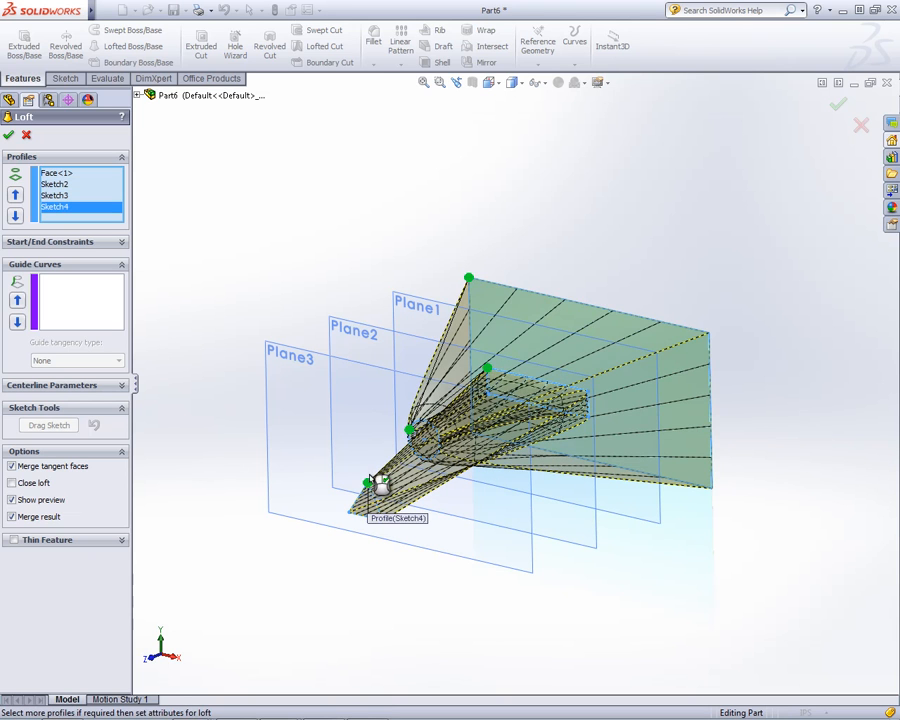
{"action": "left_click", "coordinate": [9, 135]}
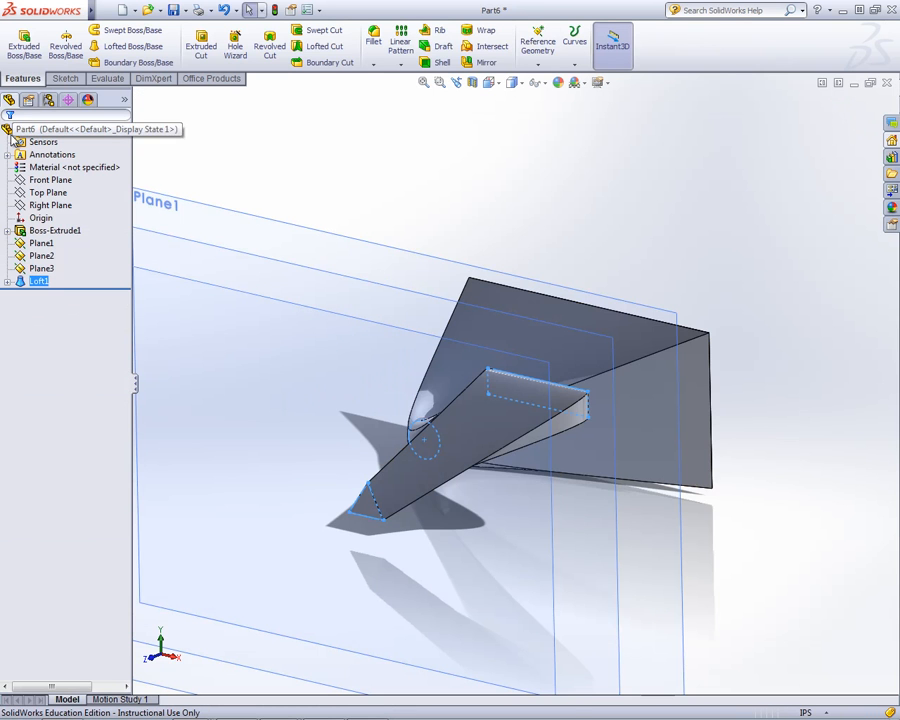
Hide the reference planes Plane1, Plane2 and Plane3 so only the lofted body is shown.
{"action": "mouse_move", "coordinate": [320, 389]}
{"action": "middle_mouse_down"}
{"action": "mouse_move", "coordinate": [349, 365]}
{"action": "mouse_move", "coordinate": [412, 346]}
{"action": "mouse_move", "coordinate": [646, 349]}
{"action": "mouse_move", "coordinate": [512, 352]}
{"action": "mouse_move", "coordinate": [372, 376]}
{"action": "mouse_move", "coordinate": [204, 386]}
{"action": "mouse_move", "coordinate": [238, 386]}
{"action": "mouse_move", "coordinate": [297, 350]}
{"action": "mouse_move", "coordinate": [309, 303]}
{"action": "mouse_move", "coordinate": [281, 217]}
{"action": "mouse_move", "coordinate": [278, 151]}
{"action": "mouse_move", "coordinate": [277, 348]}
{"action": "mouse_move", "coordinate": [317, 406]}
{"action": "mouse_move", "coordinate": [436, 410]}
{"action": "mouse_move", "coordinate": [293, 426]}
{"action": "middle_mouse_up"}
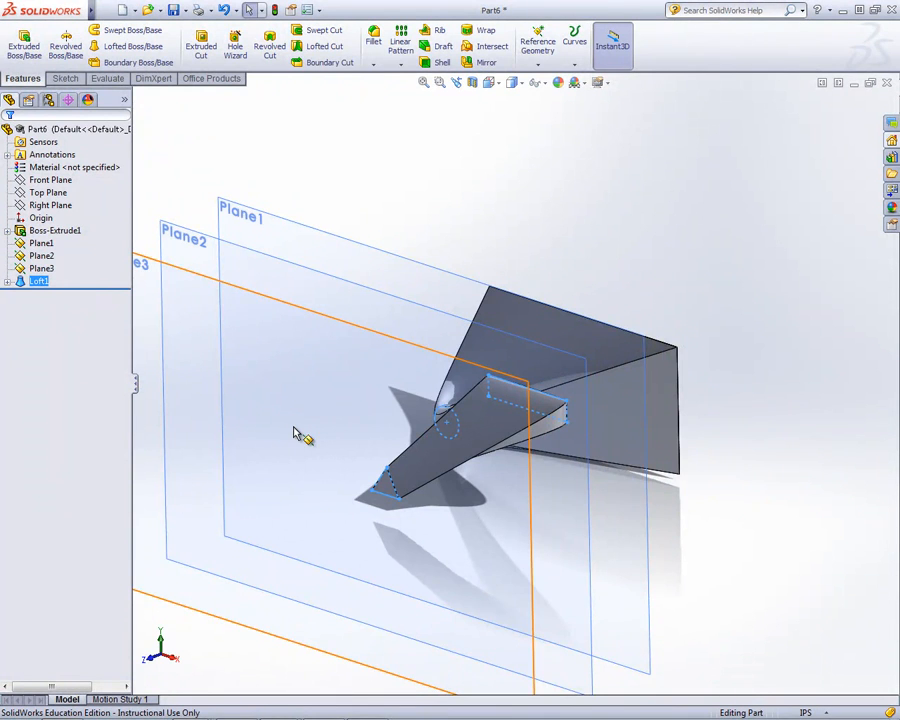
{"action": "scroll", "coordinate": [294, 428], "scroll_direction": "up", "scroll_amount": 1}
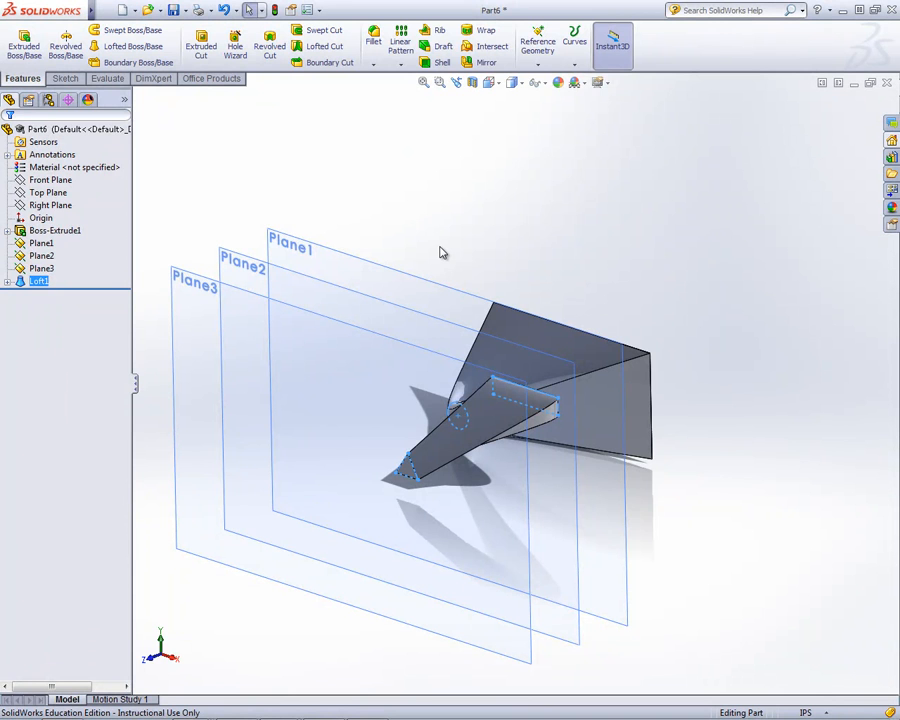
{"action": "left_click", "coordinate": [40, 269]}
{"action": "left_click", "coordinate": [40, 256]}
{"action": "left_click", "coordinate": [40, 243]}
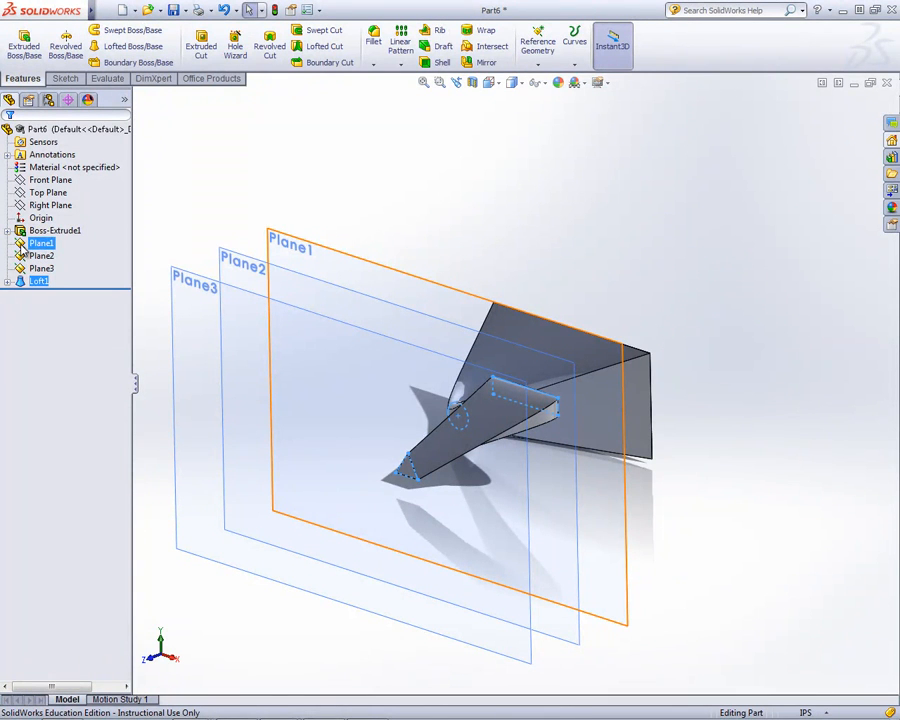
{"action": "right_click", "coordinate": [22, 247]}
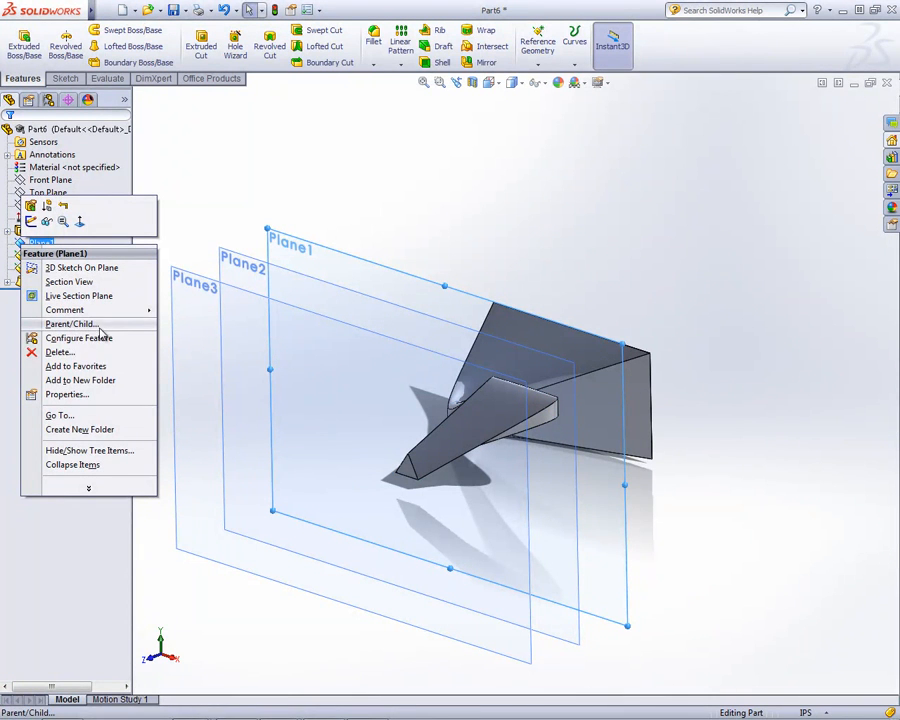
{"action": "left_click", "coordinate": [47, 222]}
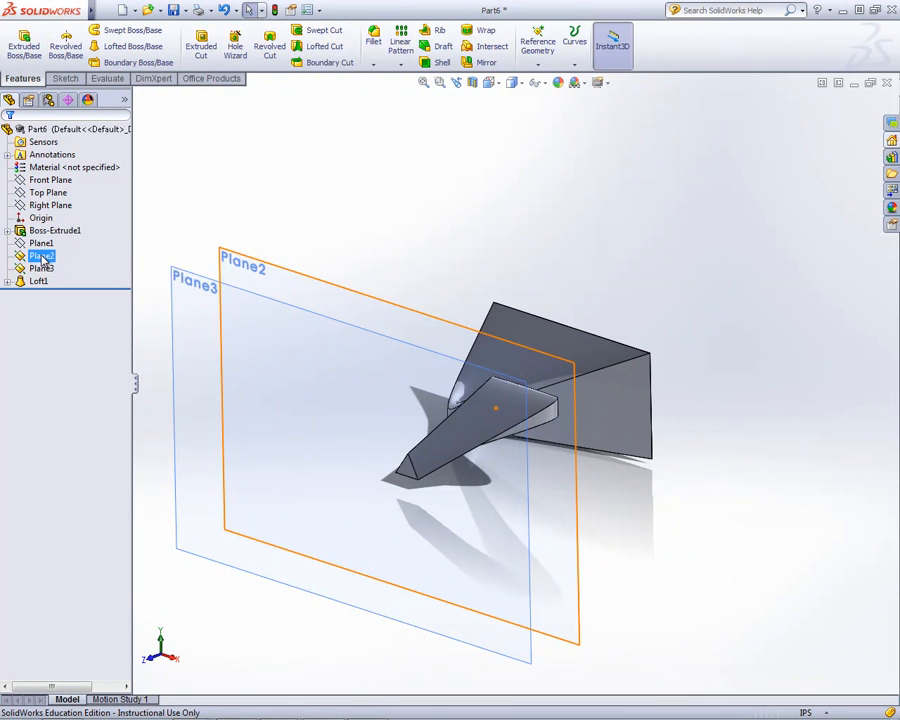
{"action": "right_click", "coordinate": [43, 259]}
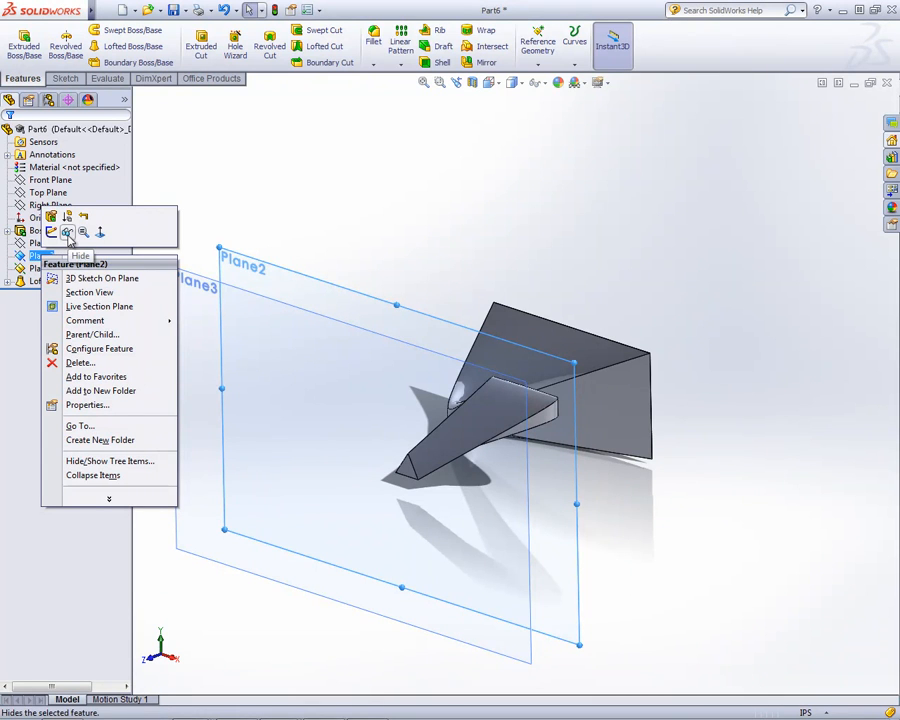
{"action": "left_click", "coordinate": [68, 233]}
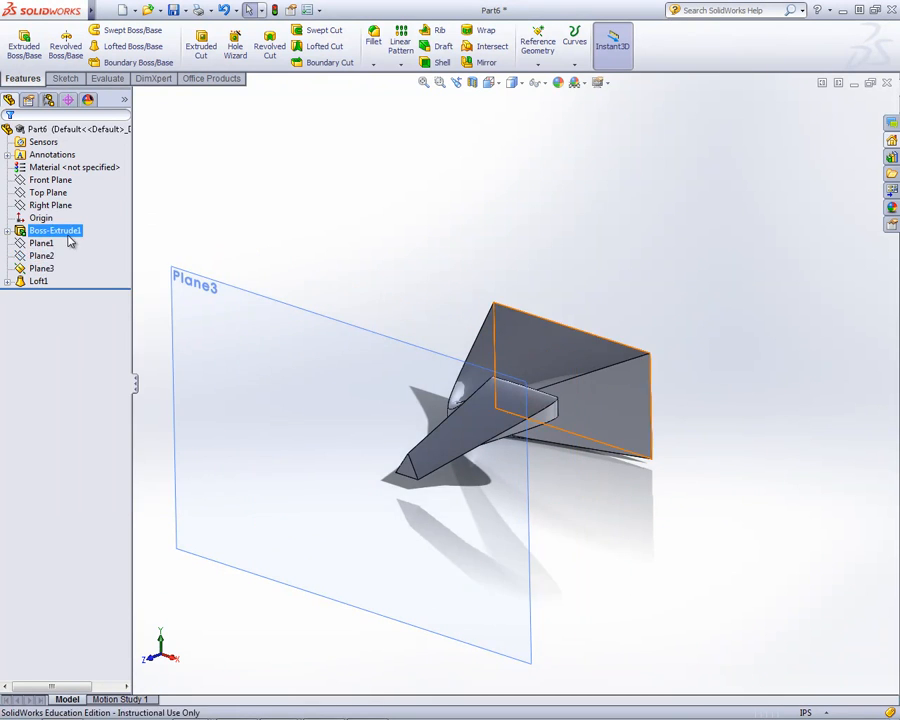
{"action": "right_click", "coordinate": [41, 268]}
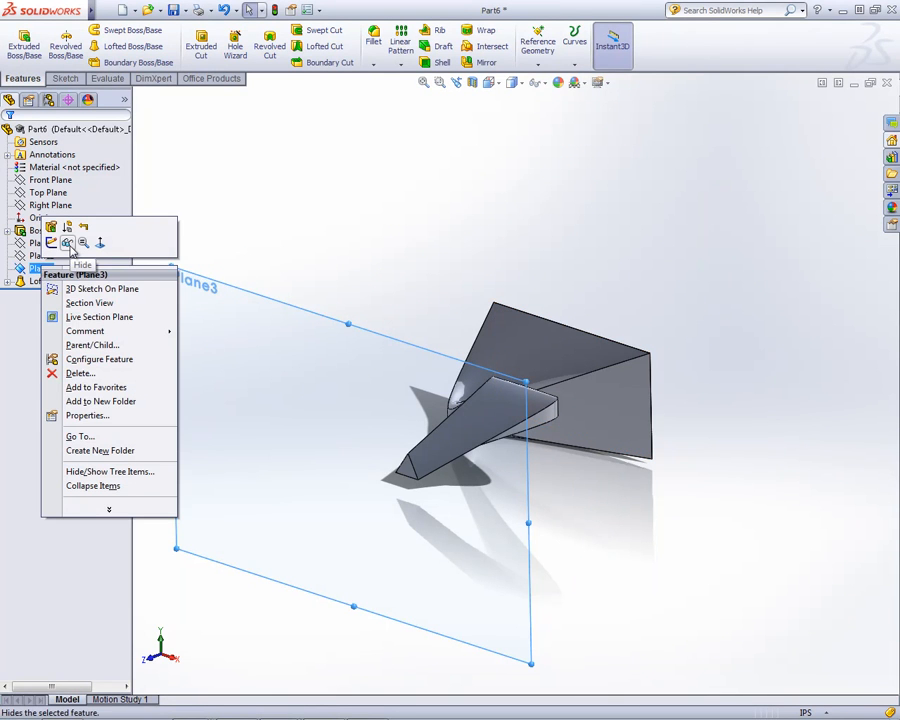
{"action": "left_click", "coordinate": [68, 243]}
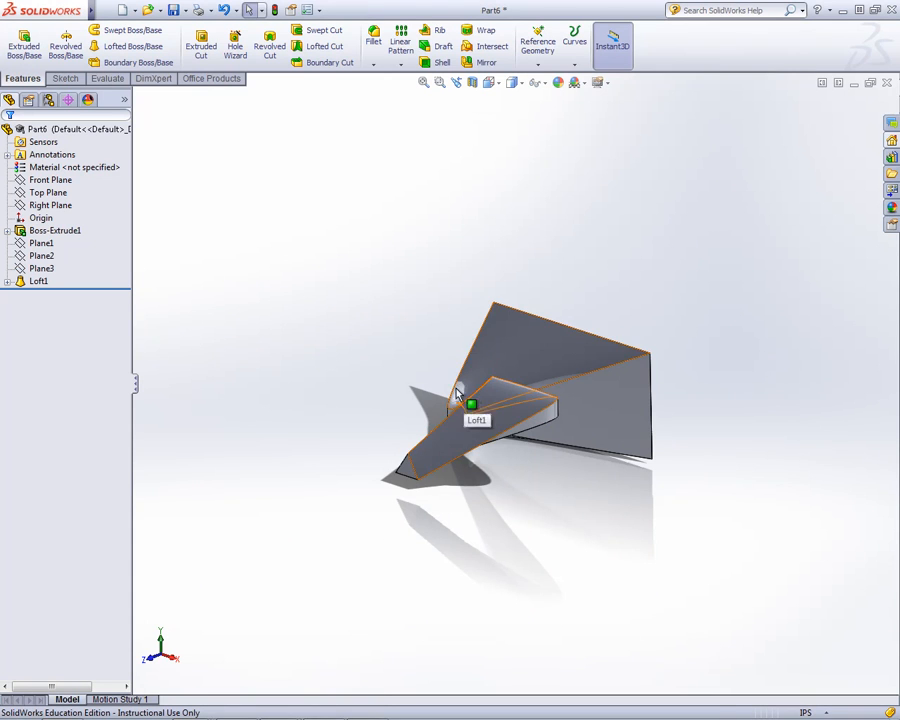
{"action": "middle_click_drag", "start_coordinate": [446, 389], "coordinate": [452, 414]}
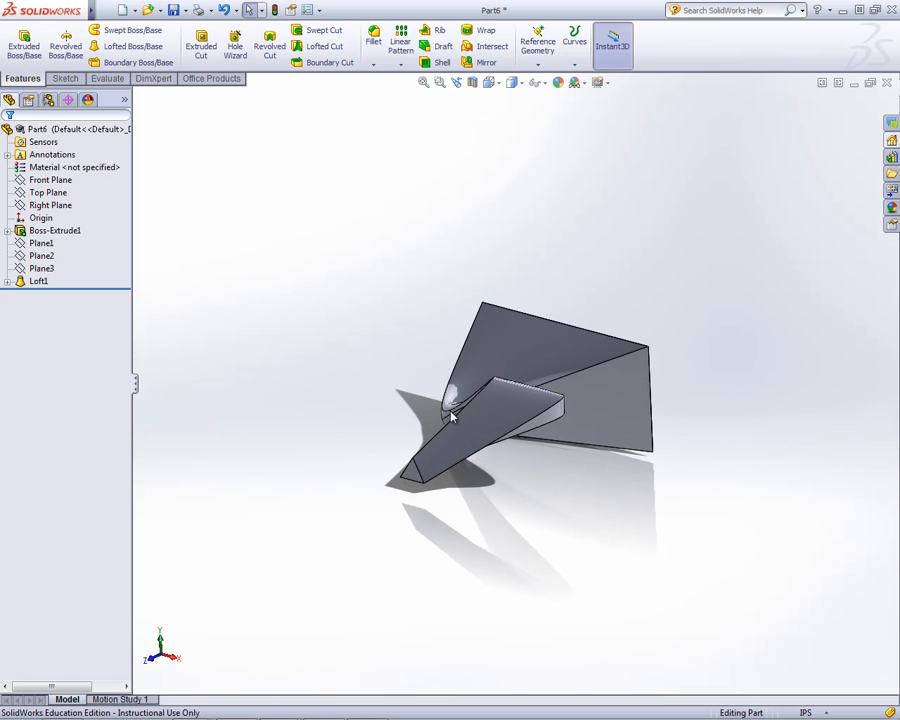